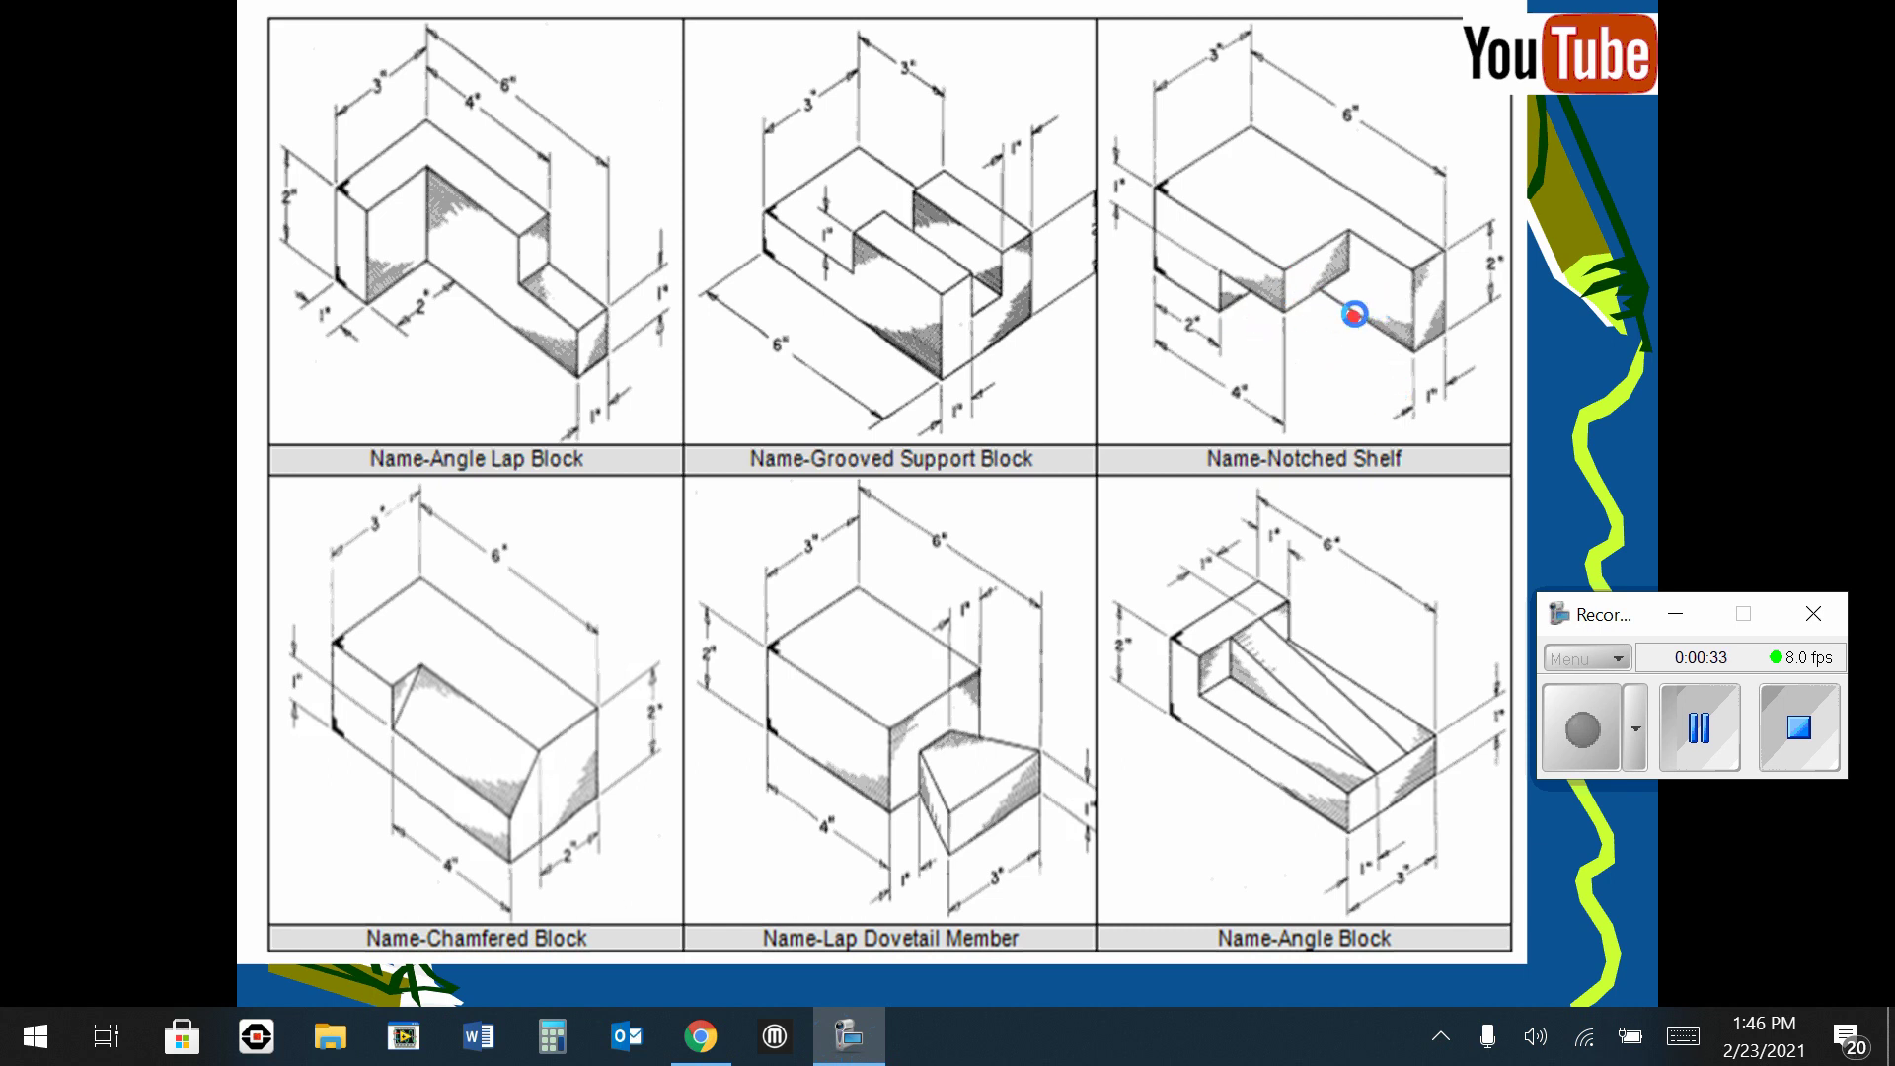
Create a new document named Notched Shelf
{"action": "left_click", "coordinate": [1699, 731]}
{"action": "left_click", "coordinate": [1580, 731]}
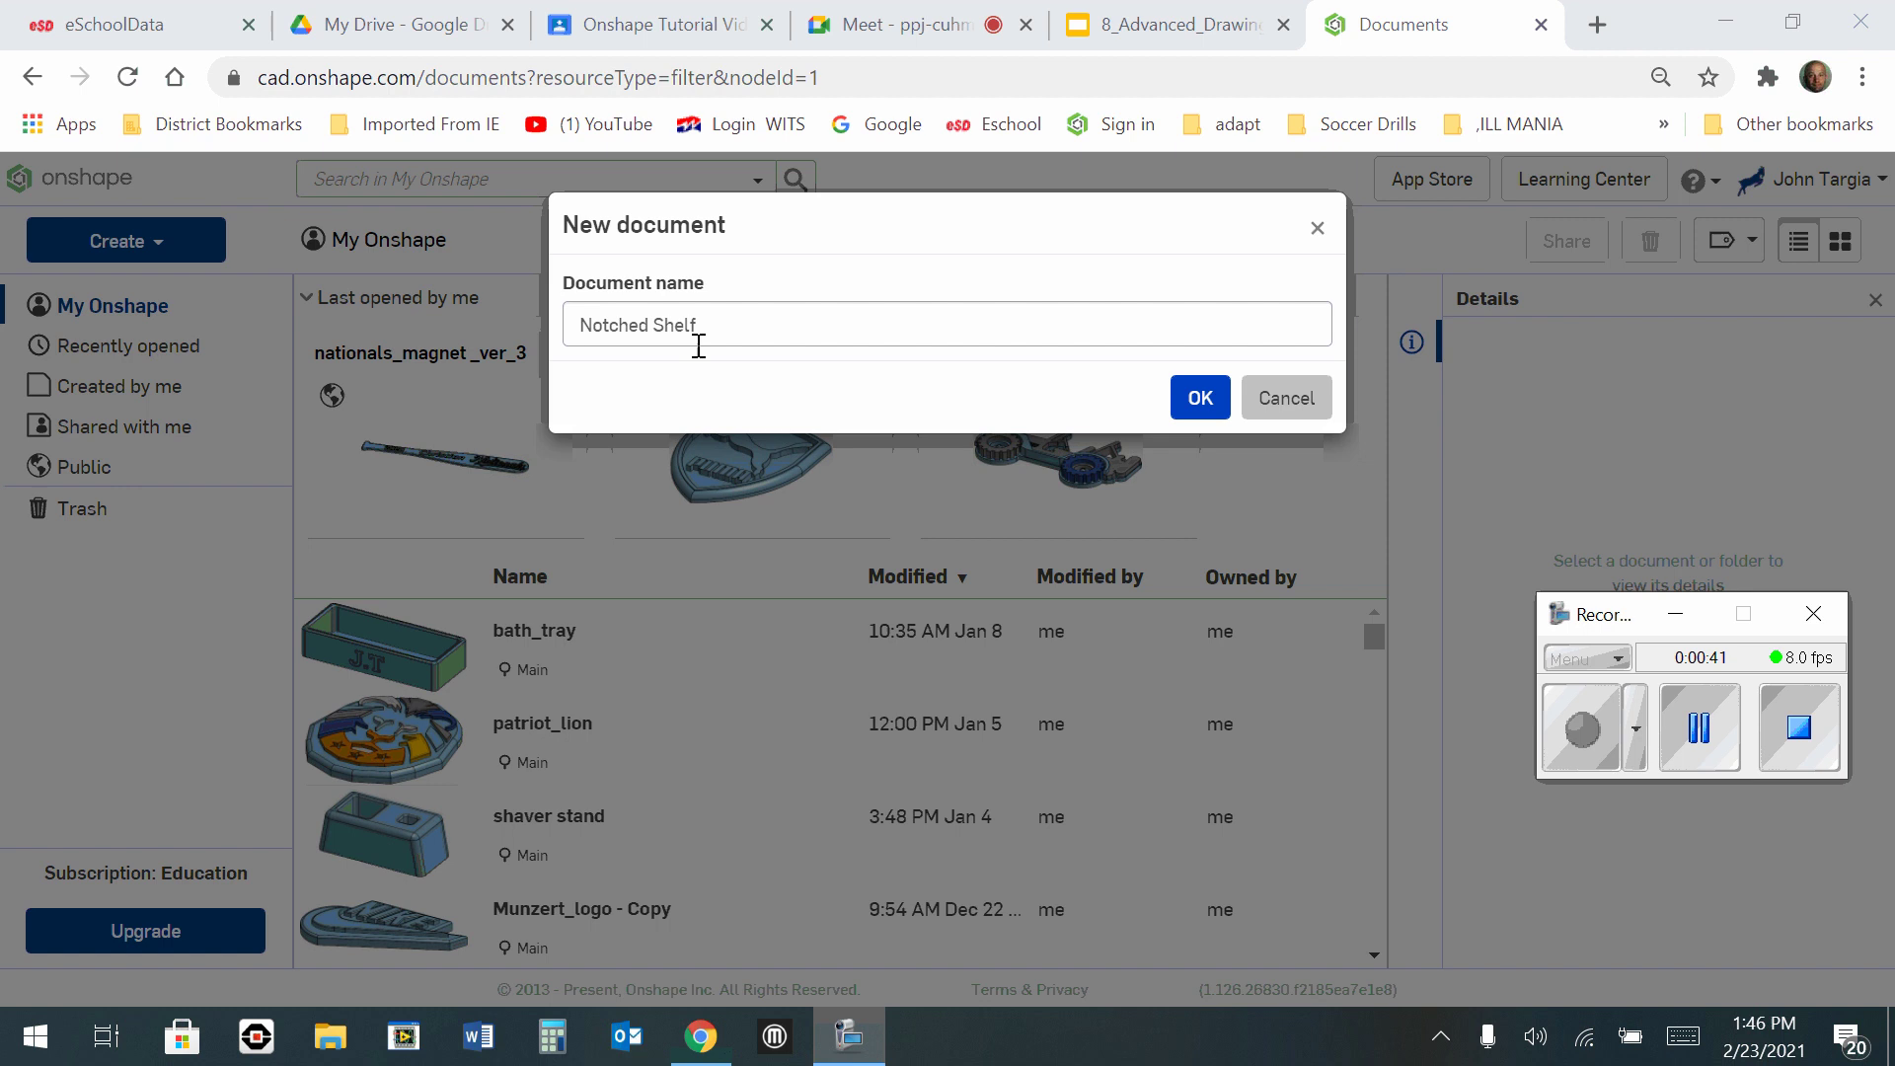
{"action": "left_click", "coordinate": [1200, 398]}
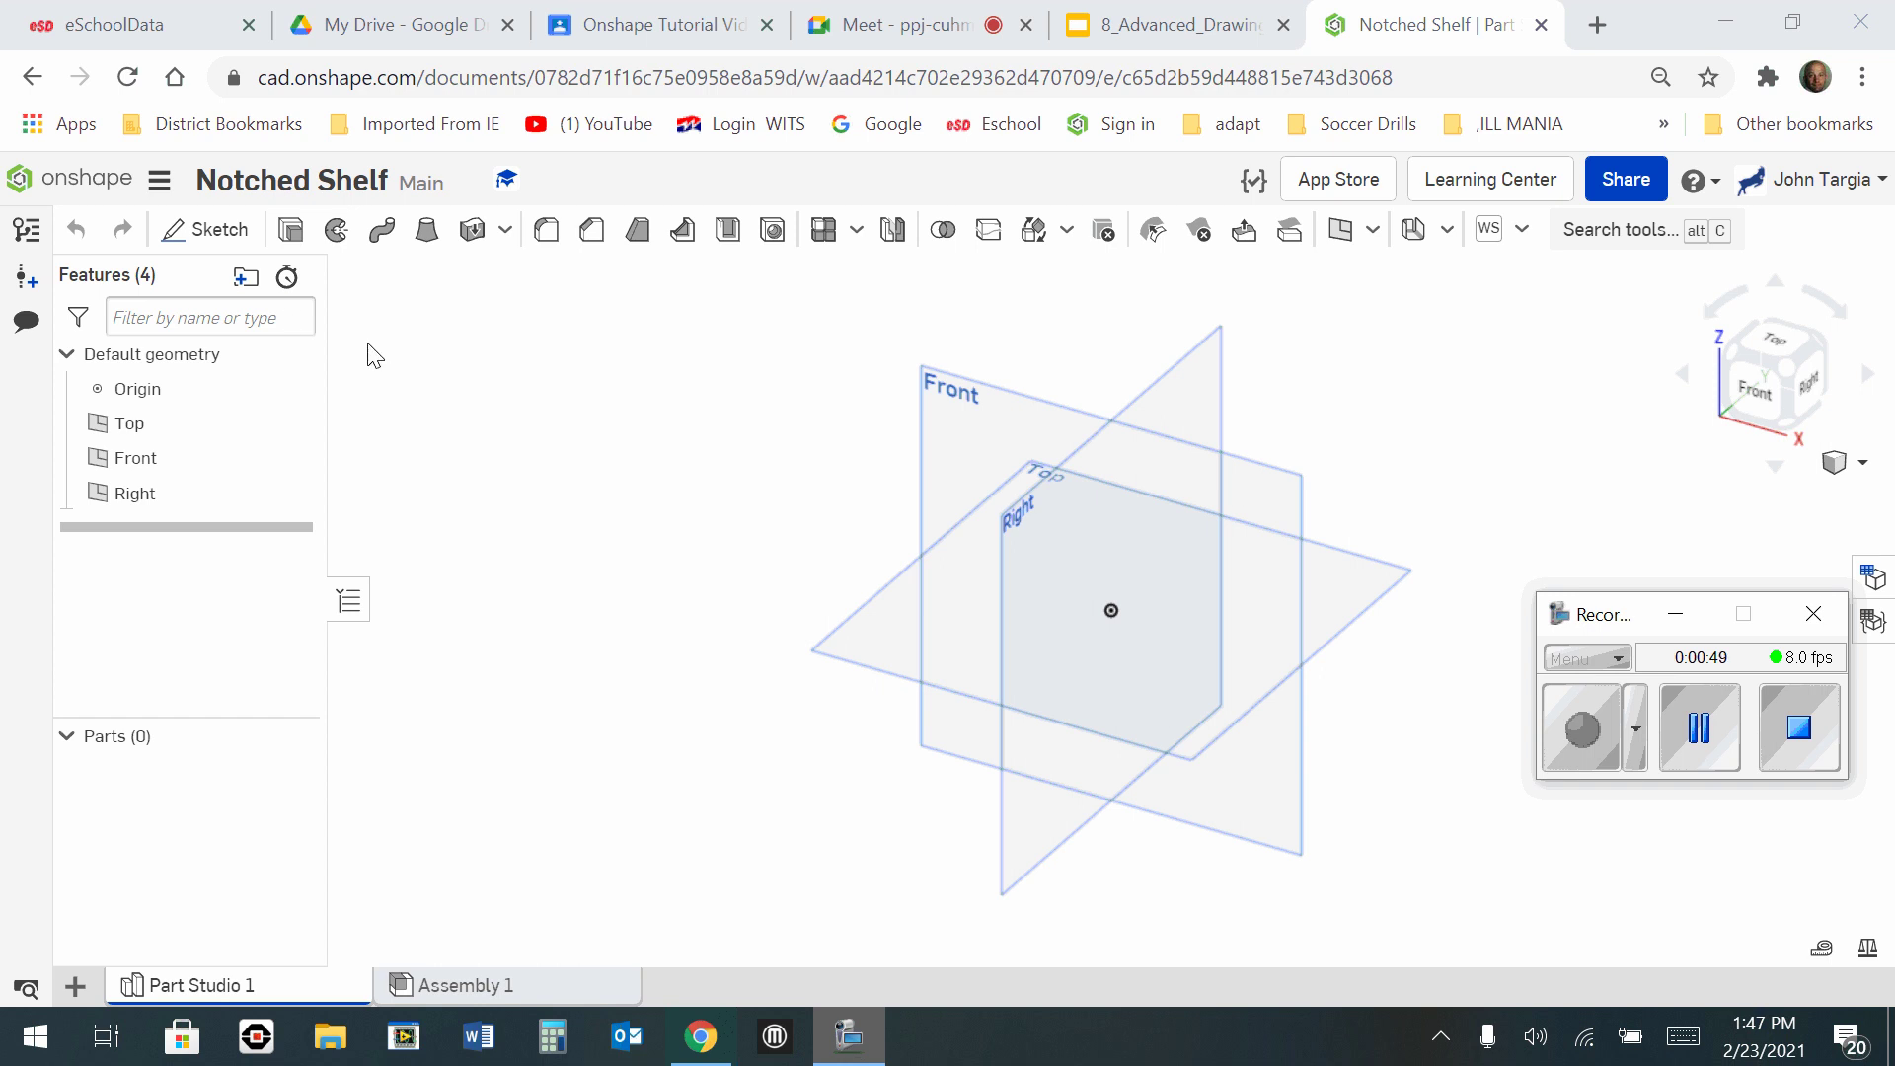
Sketch a corner rectangle on the Top plane starting at the origin, 6 in wide and 3 in high
{"action": "left_click", "coordinate": [202, 229]}
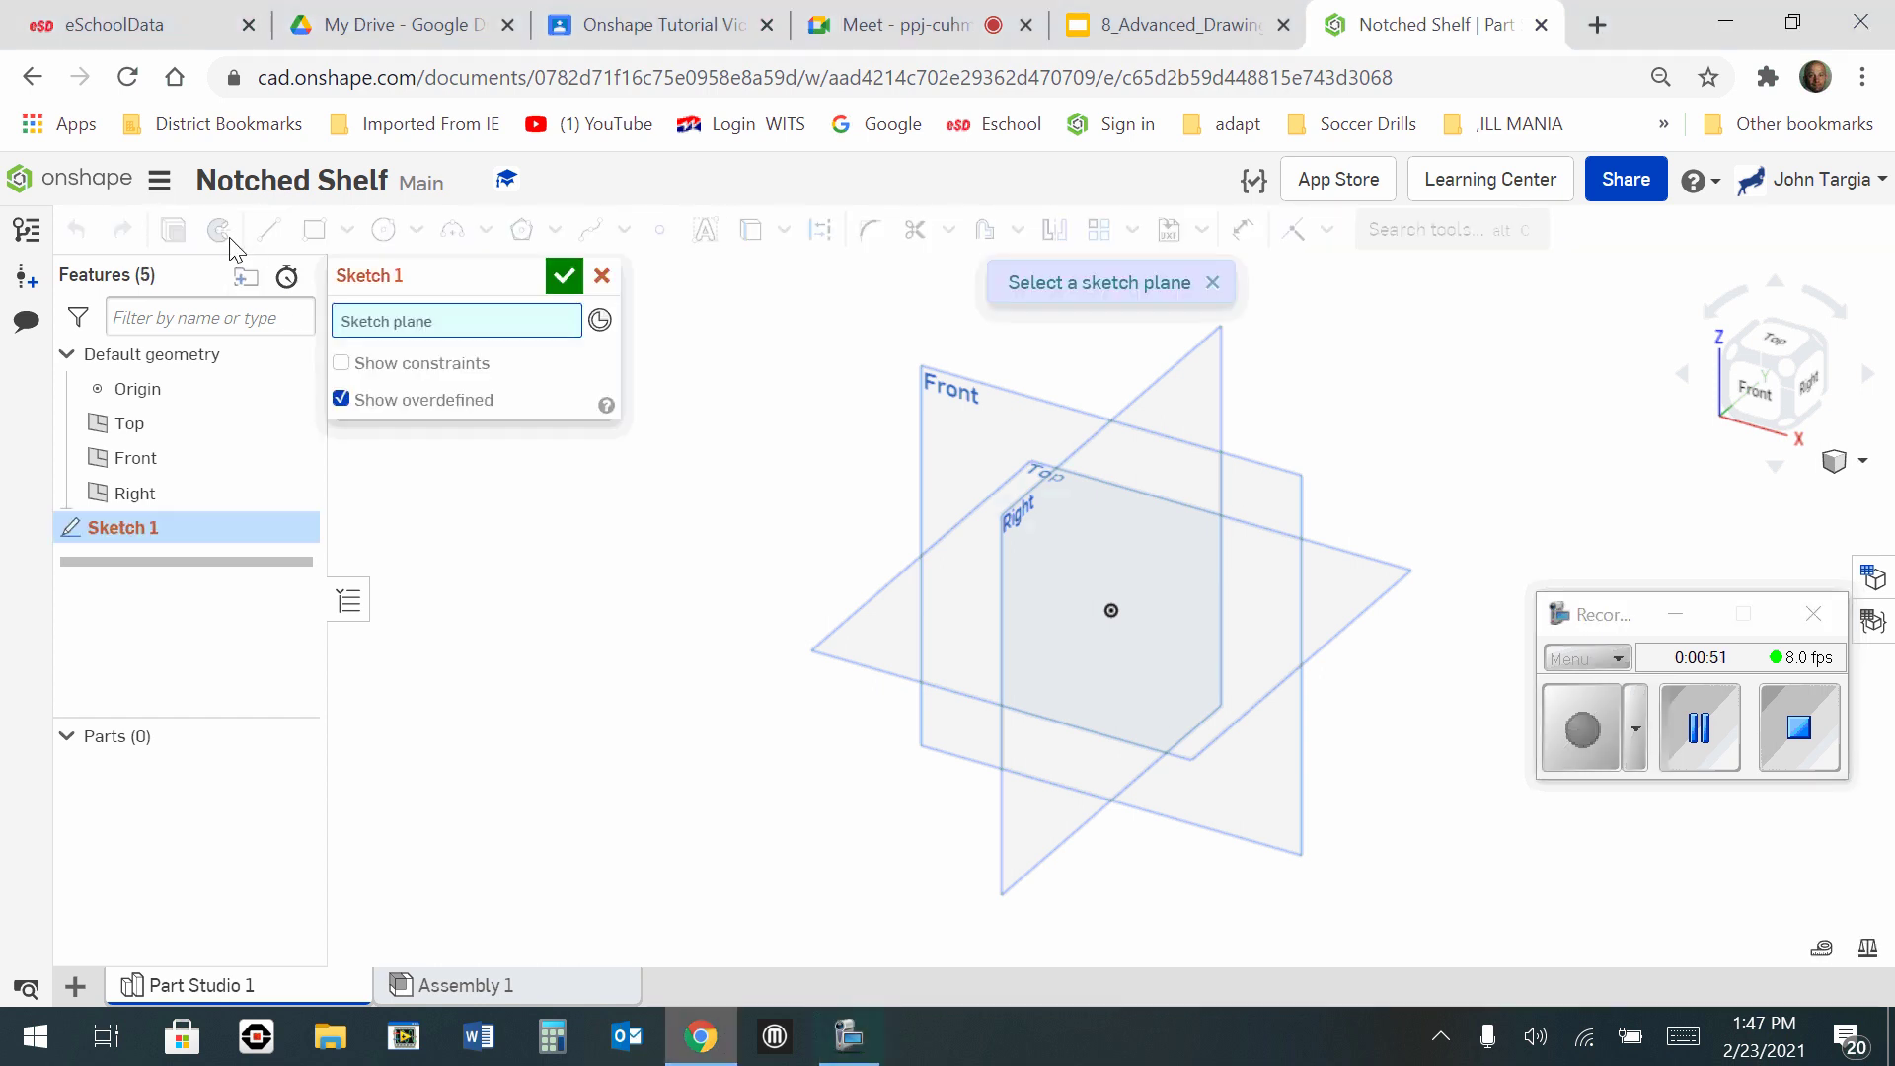
{"action": "left_click", "coordinate": [174, 426]}
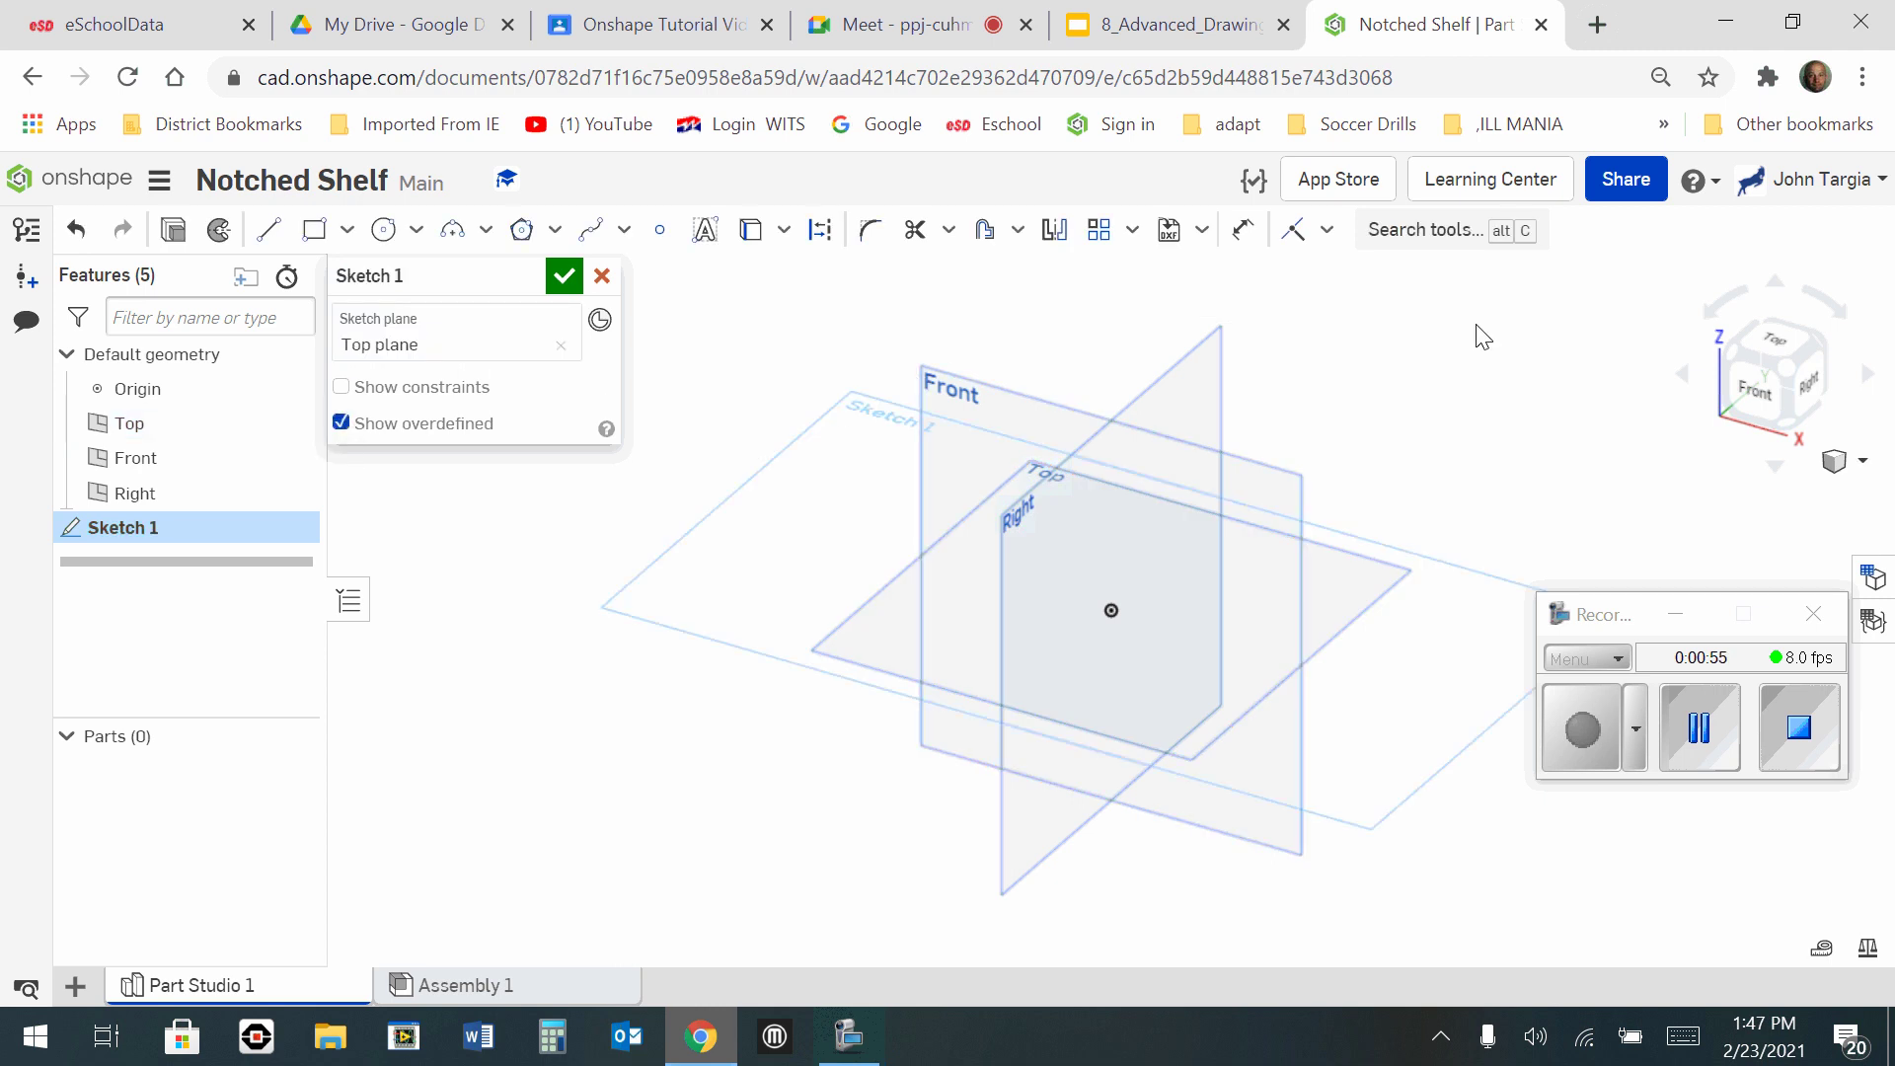
{"action": "left_click", "coordinate": [1782, 346]}
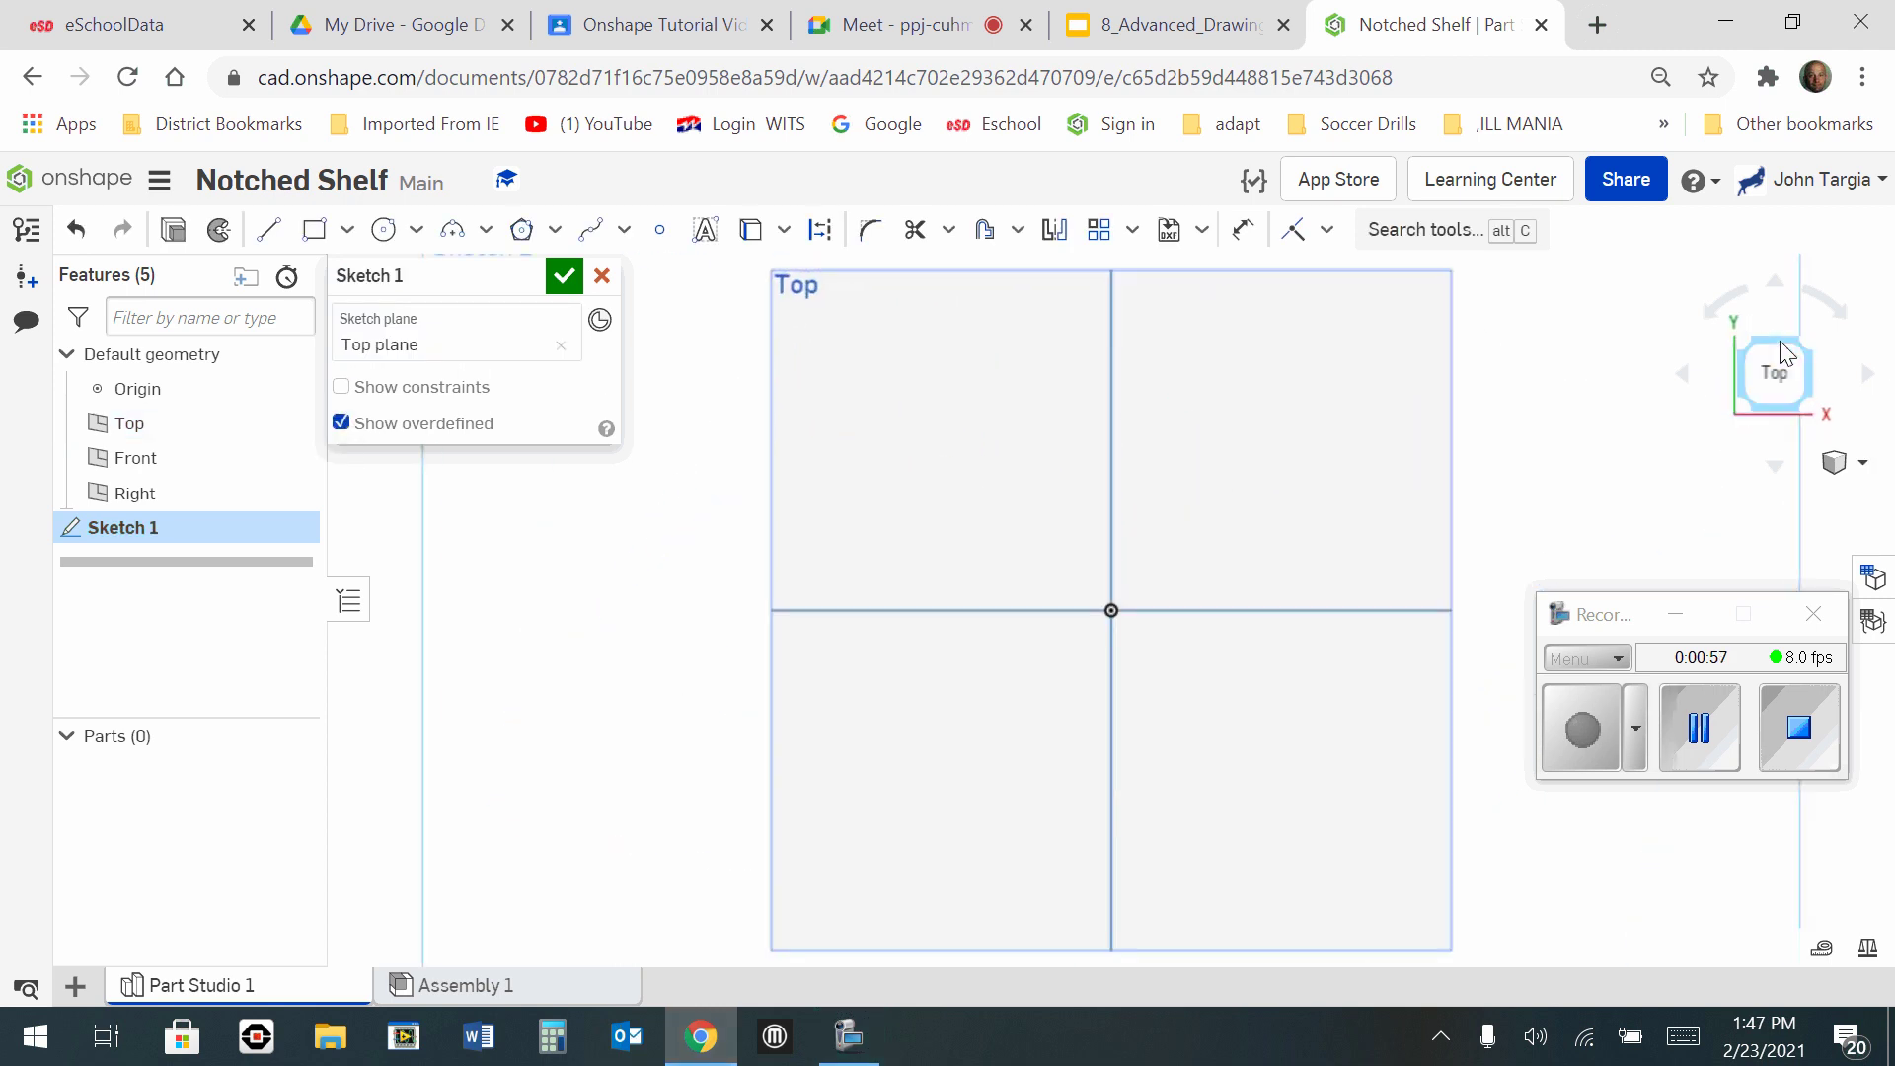
{"action": "left_click", "coordinate": [321, 239]}
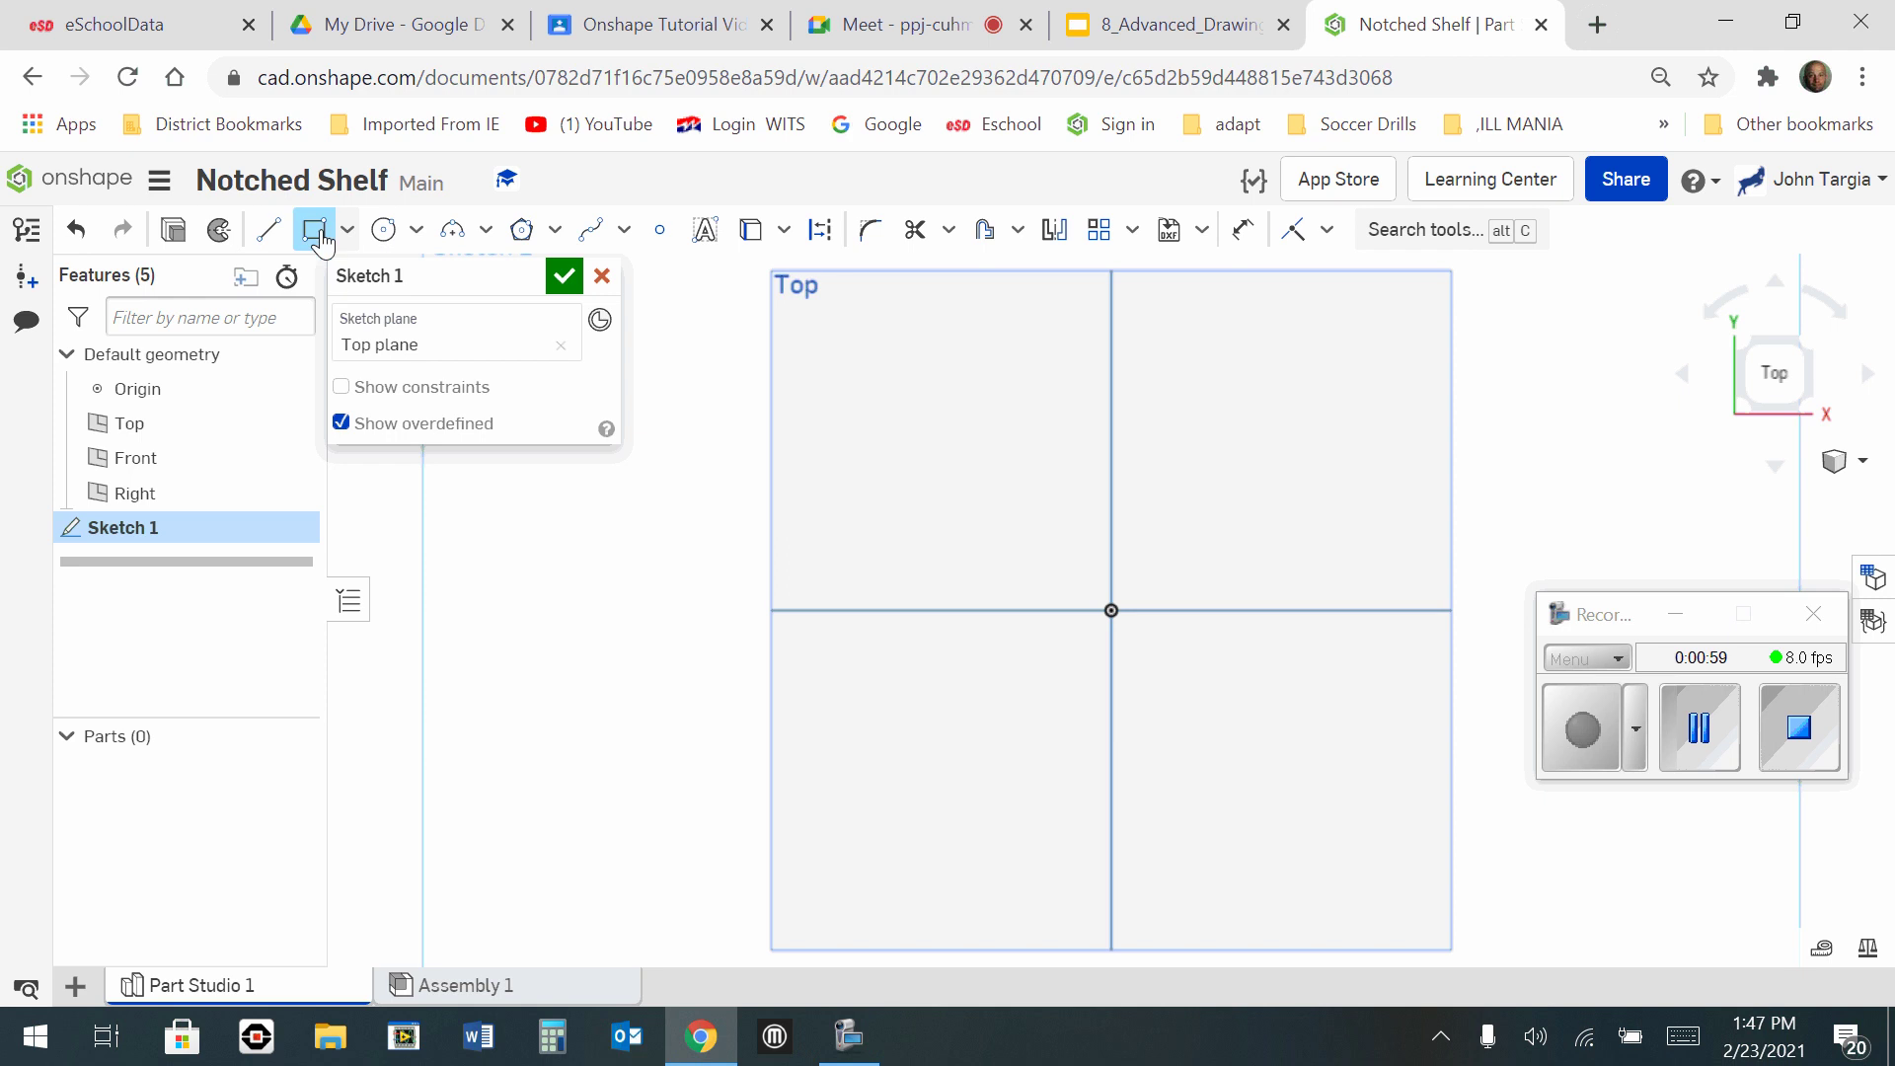
{"action": "left_click", "coordinate": [1121, 622]}
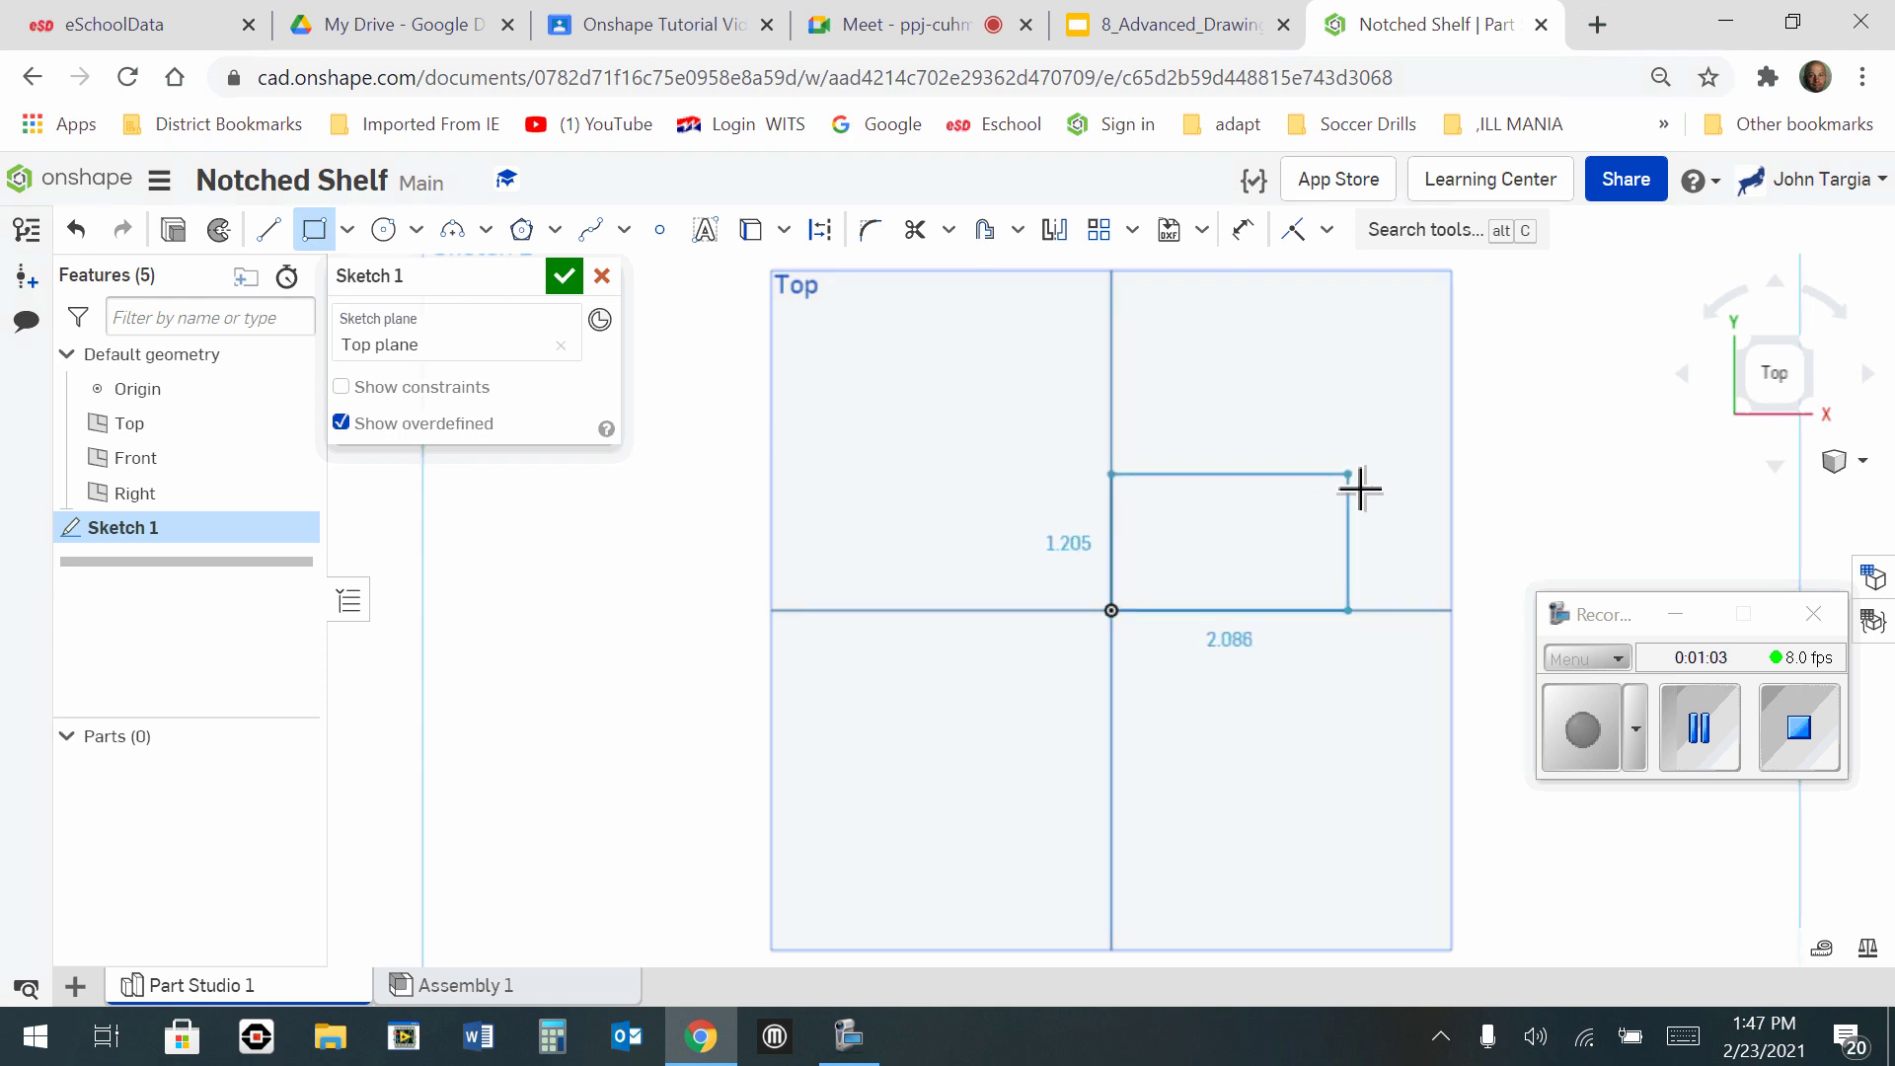
{"action": "left_click", "coordinate": [1358, 489]}
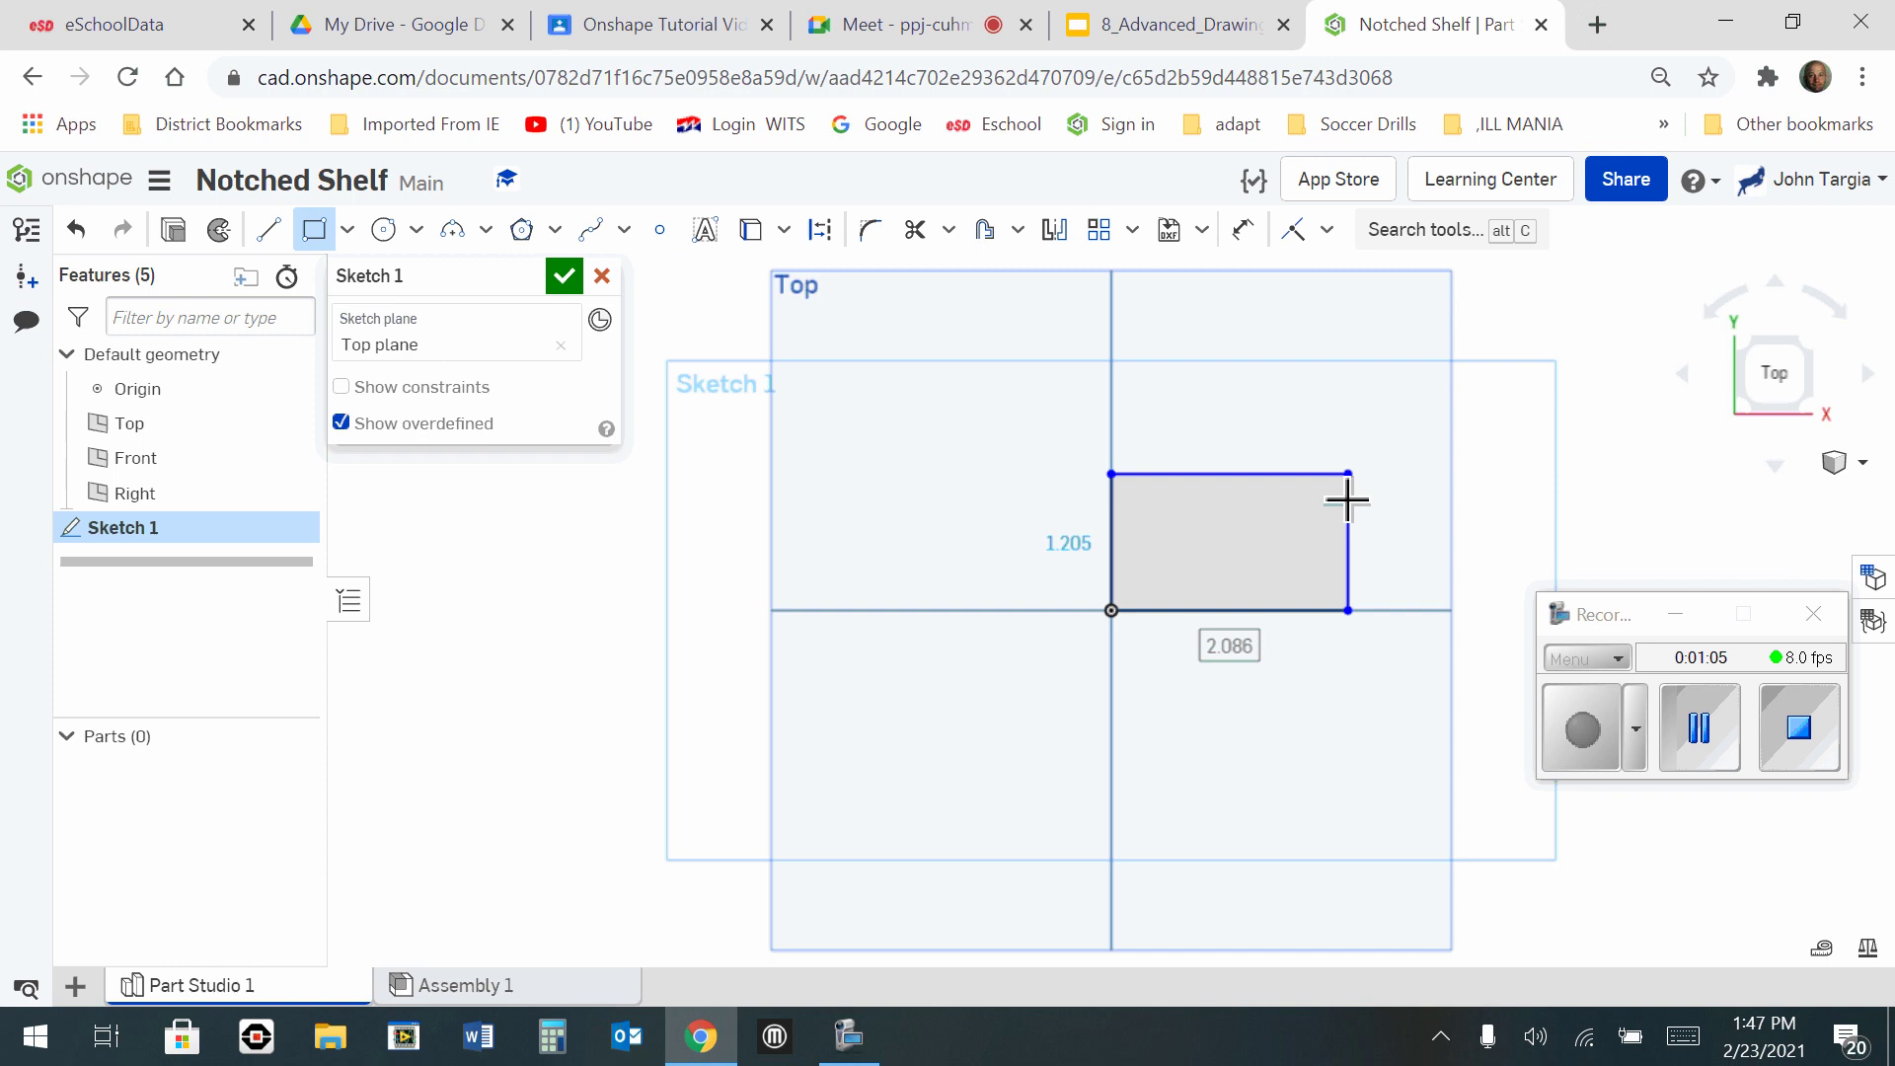
{"action": "type", "text": "6"}
{"action": "key", "text": "Return"}
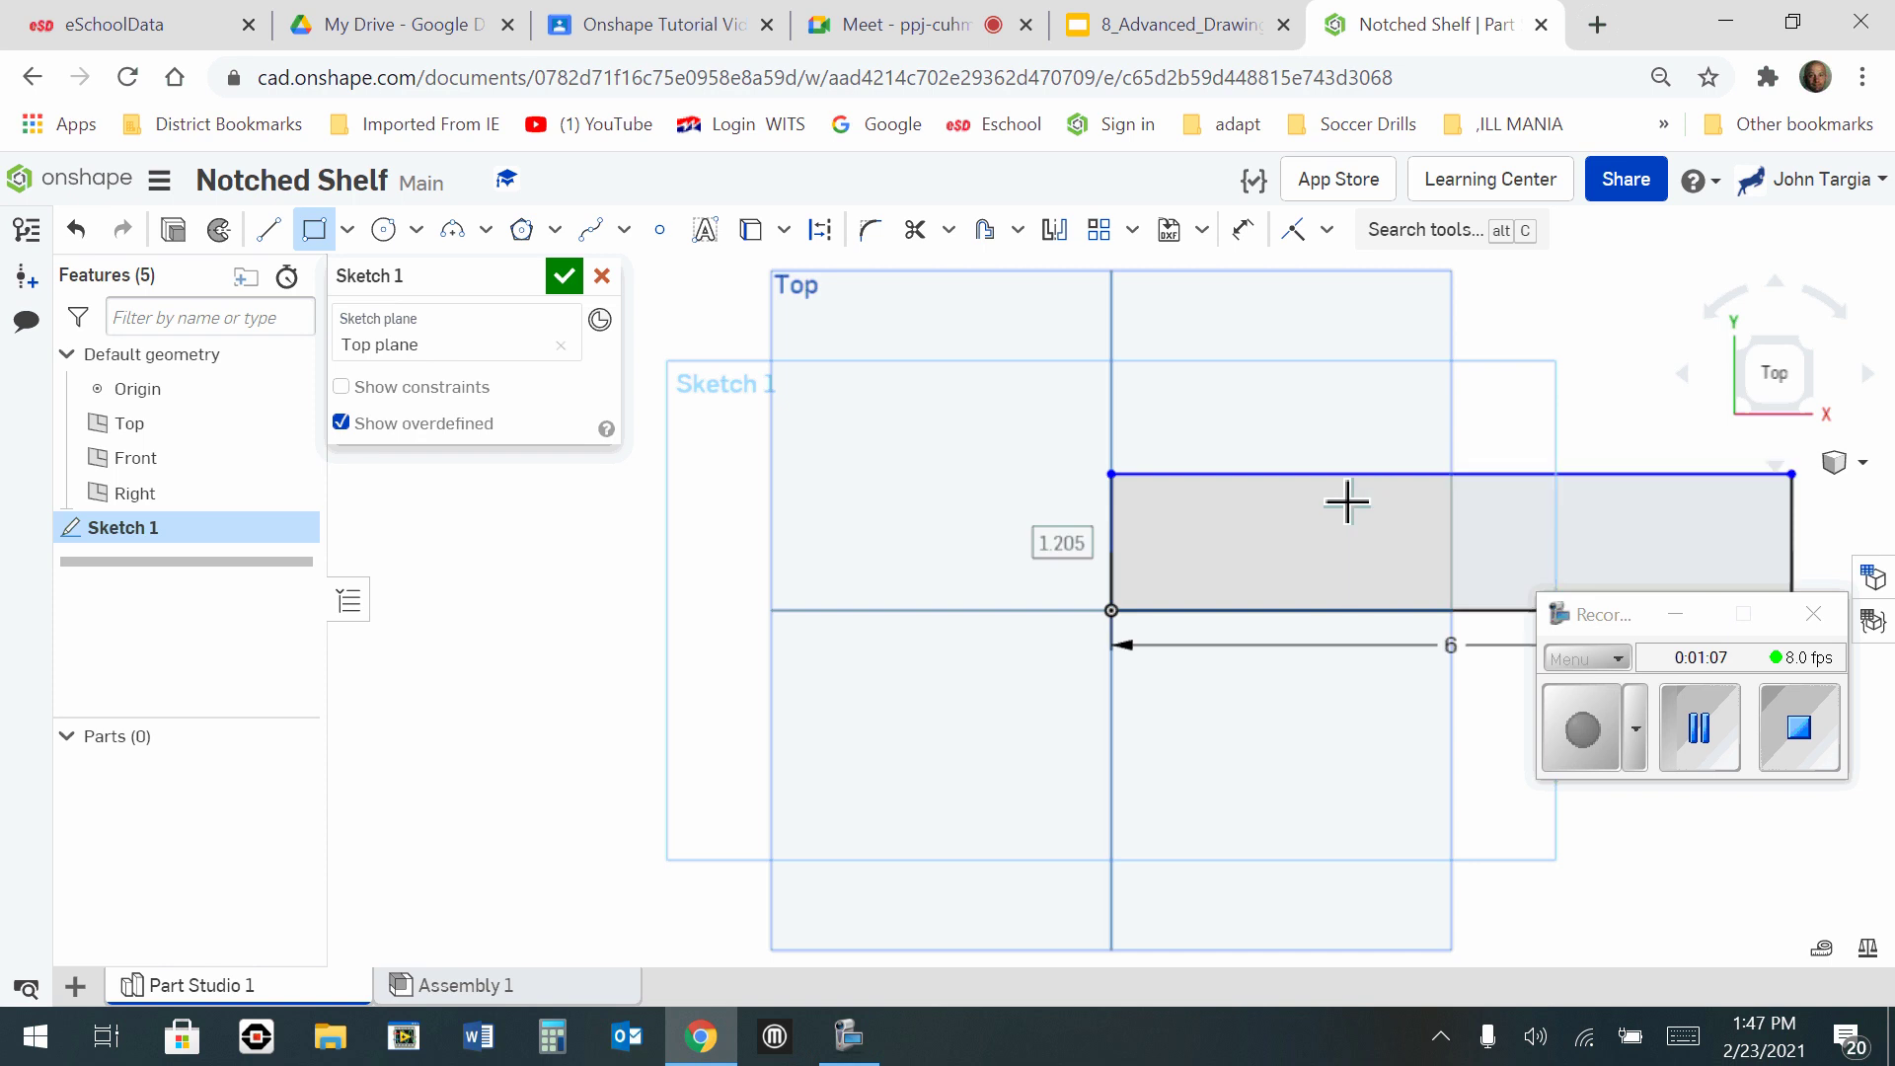
{"action": "type", "text": "3"}
{"action": "key", "text": "Return"}
{"action": "mouse_move", "coordinate": [1347, 509]}
{"action": "middle_mouse_down"}
{"action": "mouse_move", "coordinate": [969, 669]}
{"action": "mouse_move", "coordinate": [1003, 648]}
{"action": "middle_mouse_up"}
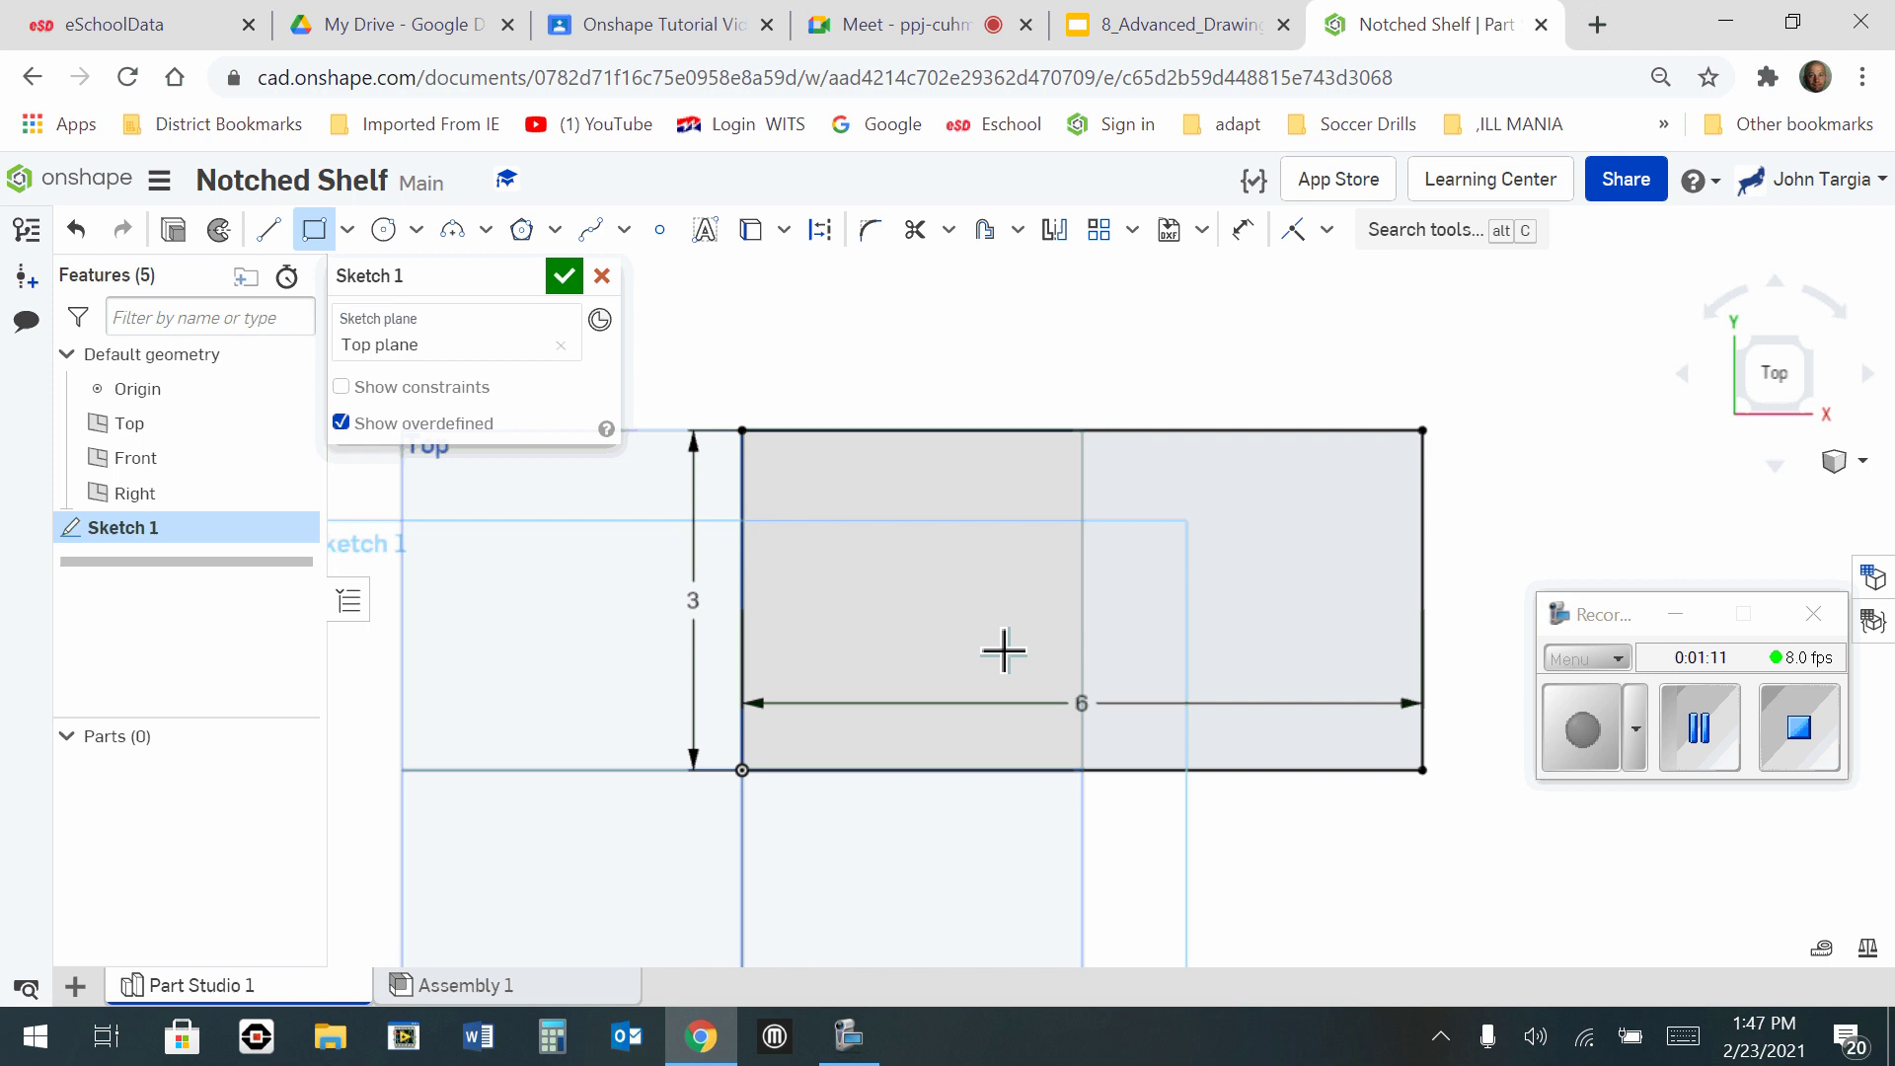
Extrude the rectangle upward as a new solid with a blind depth of 2 in
{"action": "left_click", "coordinate": [1861, 464]}
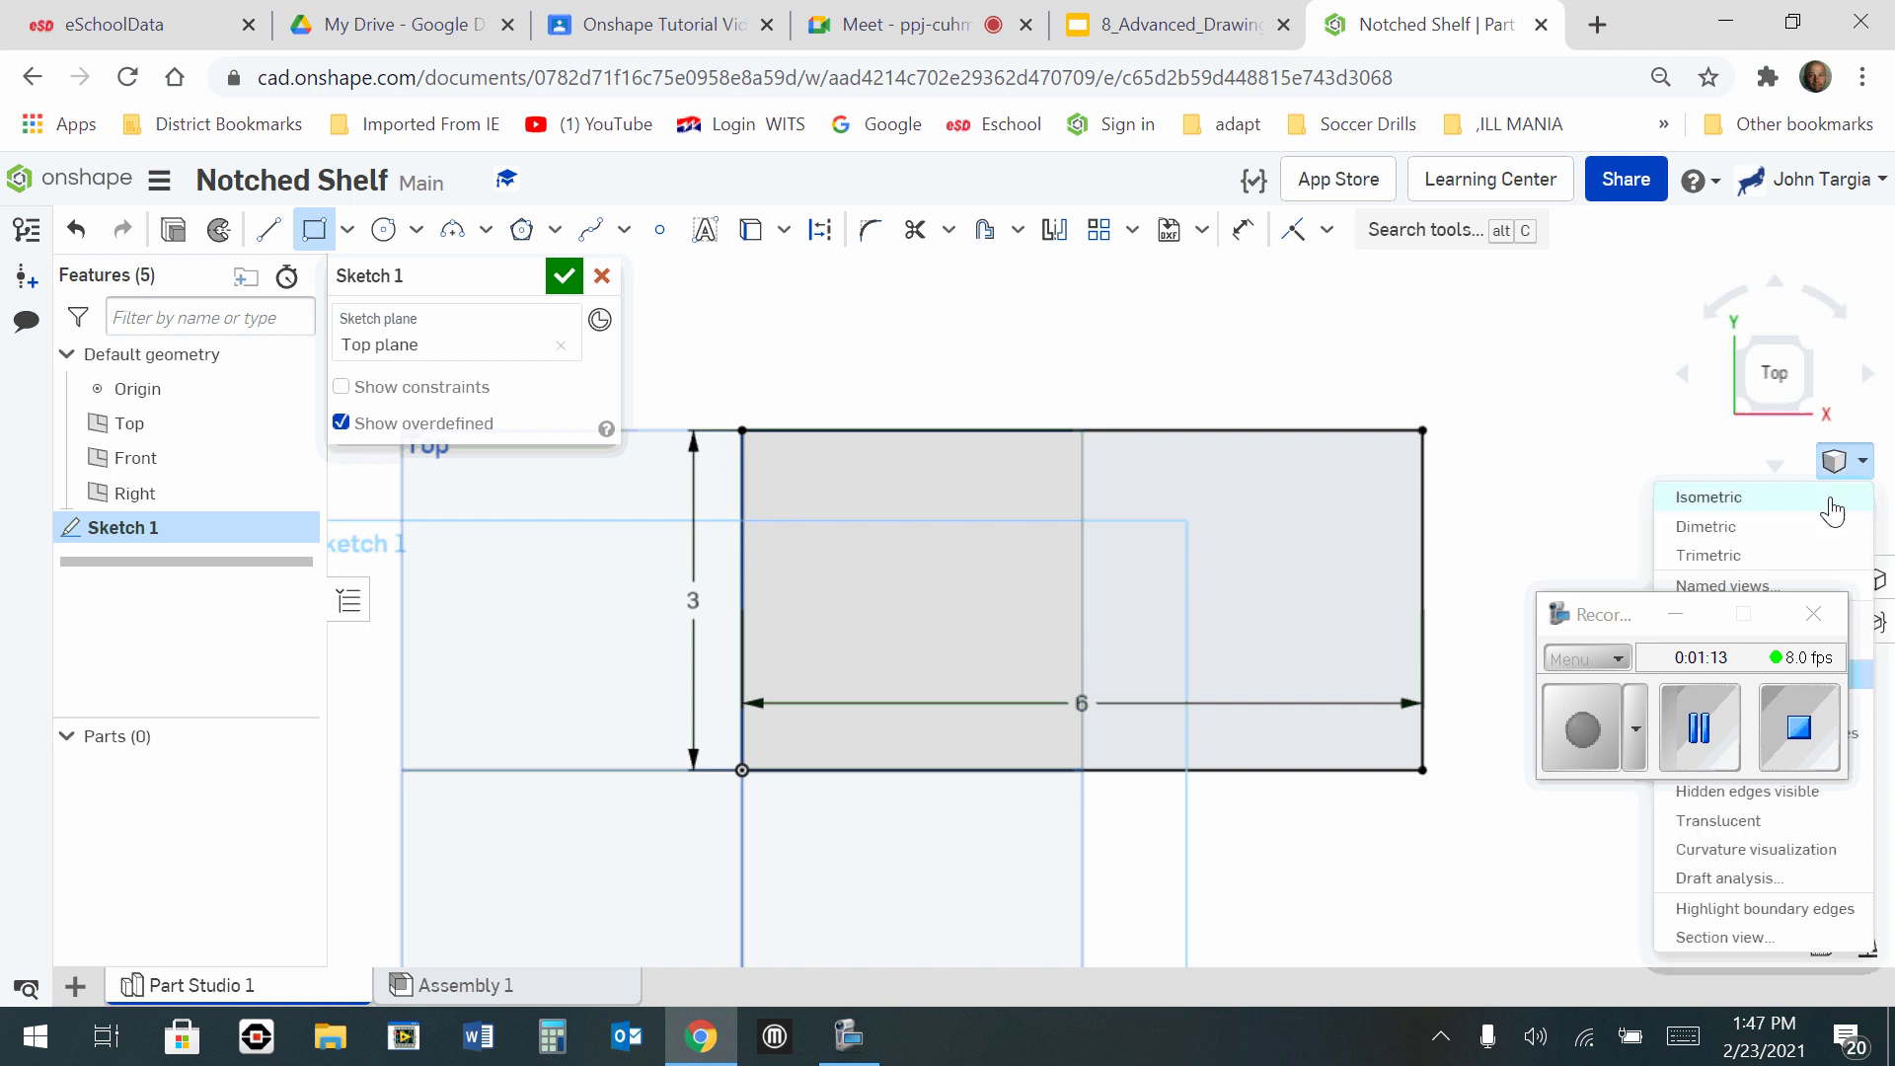
{"action": "left_click", "coordinate": [1832, 499]}
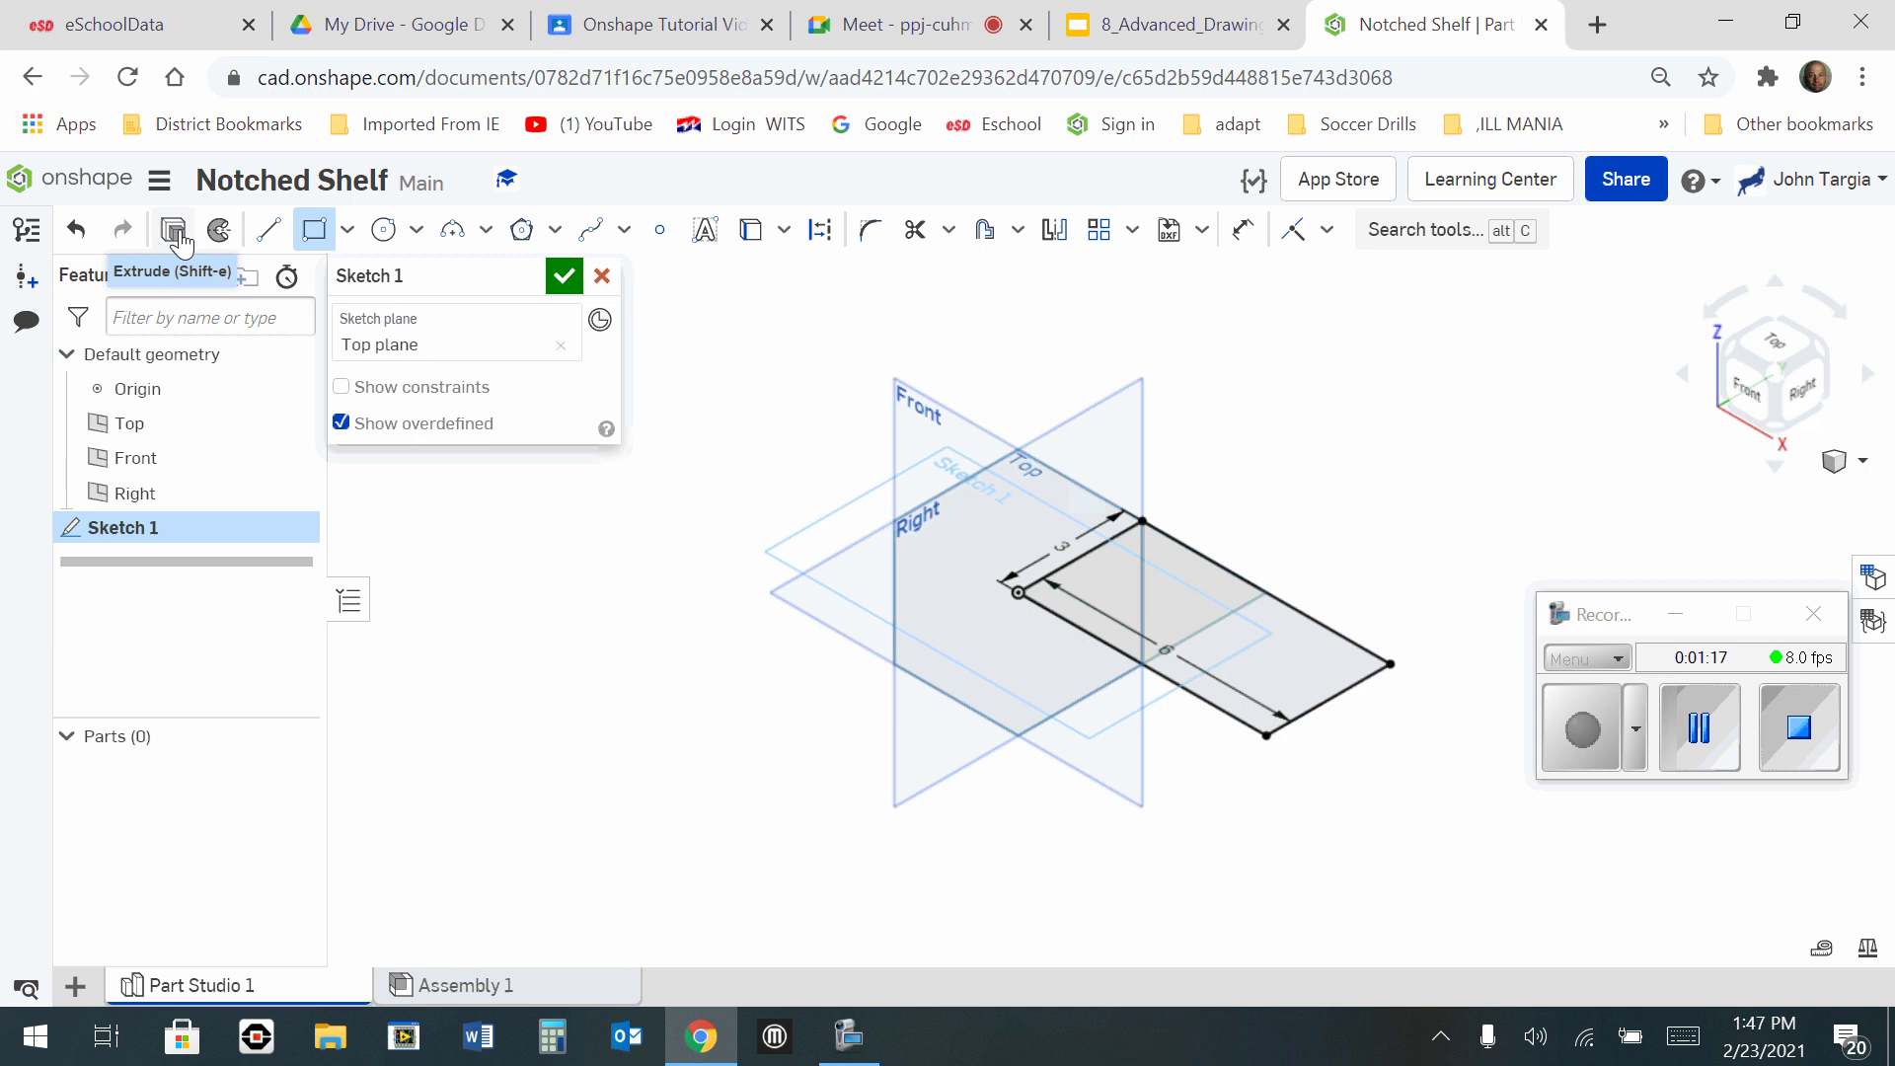
{"action": "left_click", "coordinate": [176, 235]}
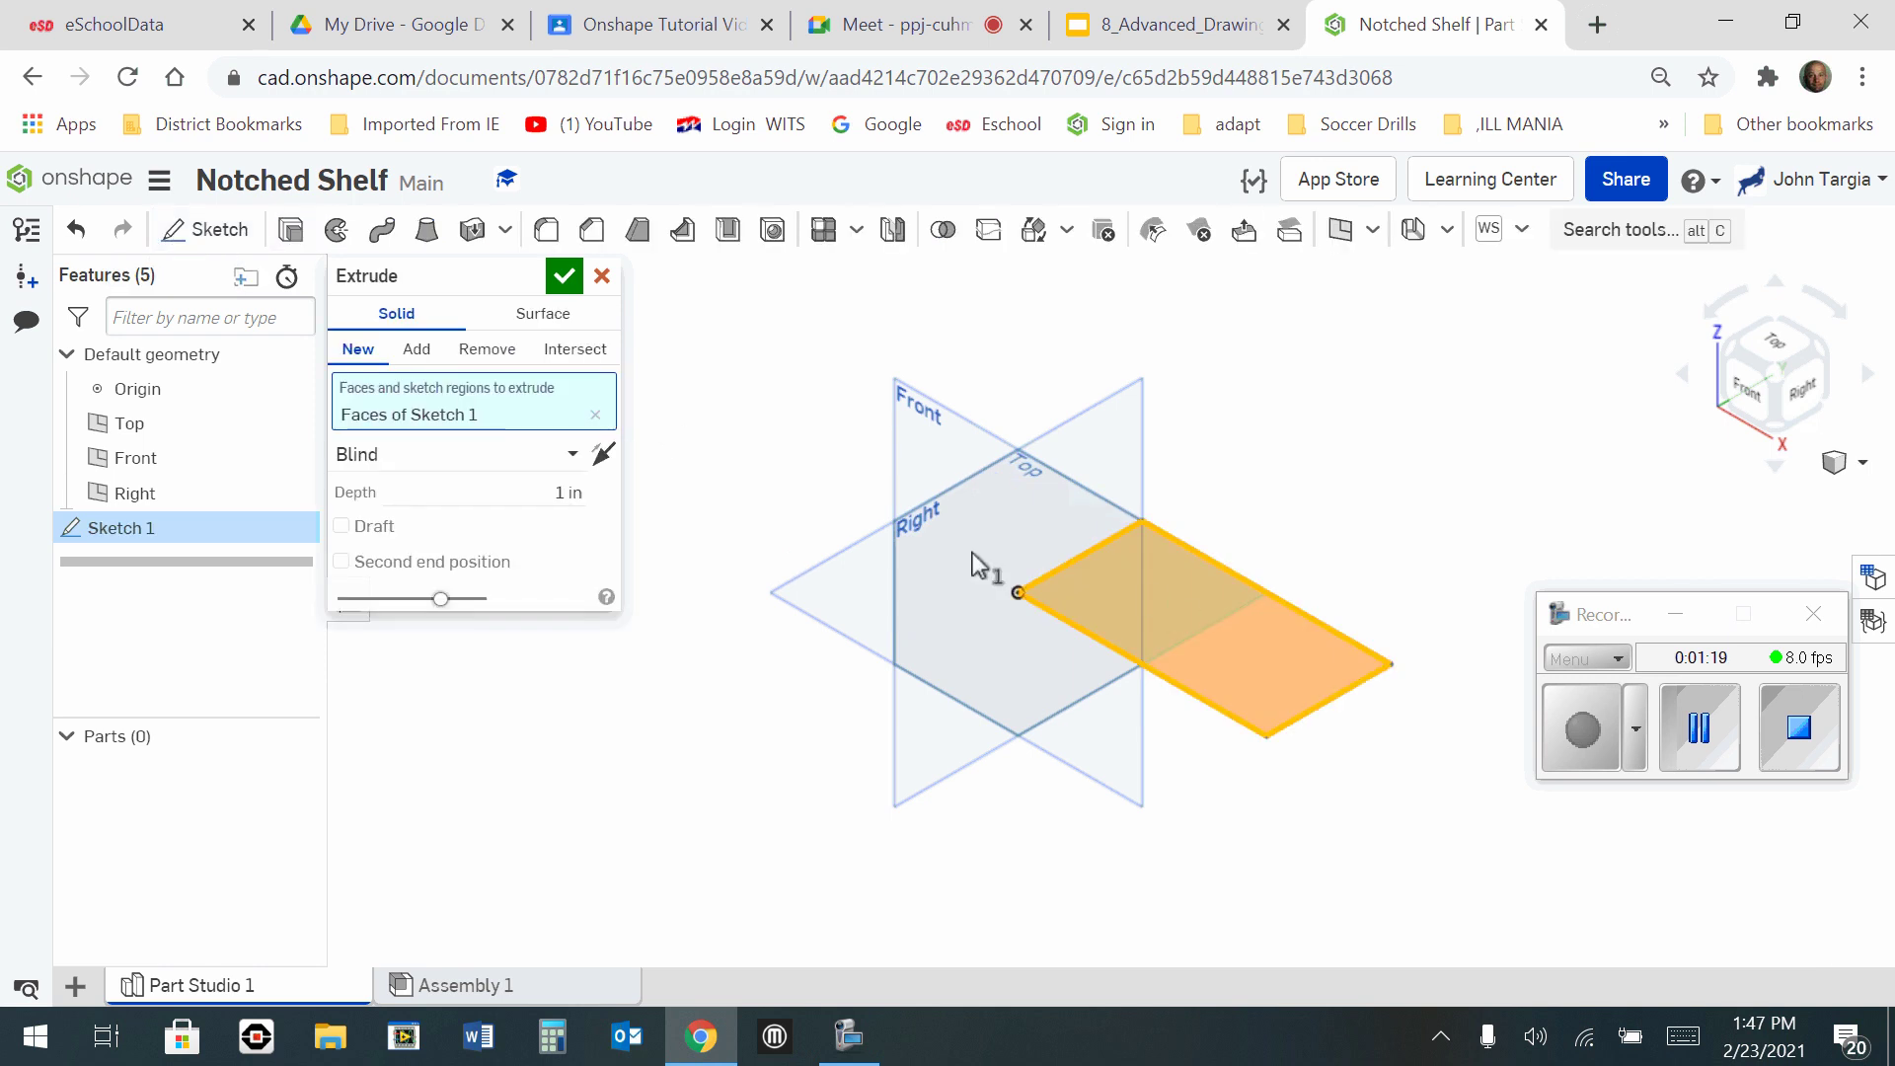
{"action": "left_click", "coordinate": [542, 497]}
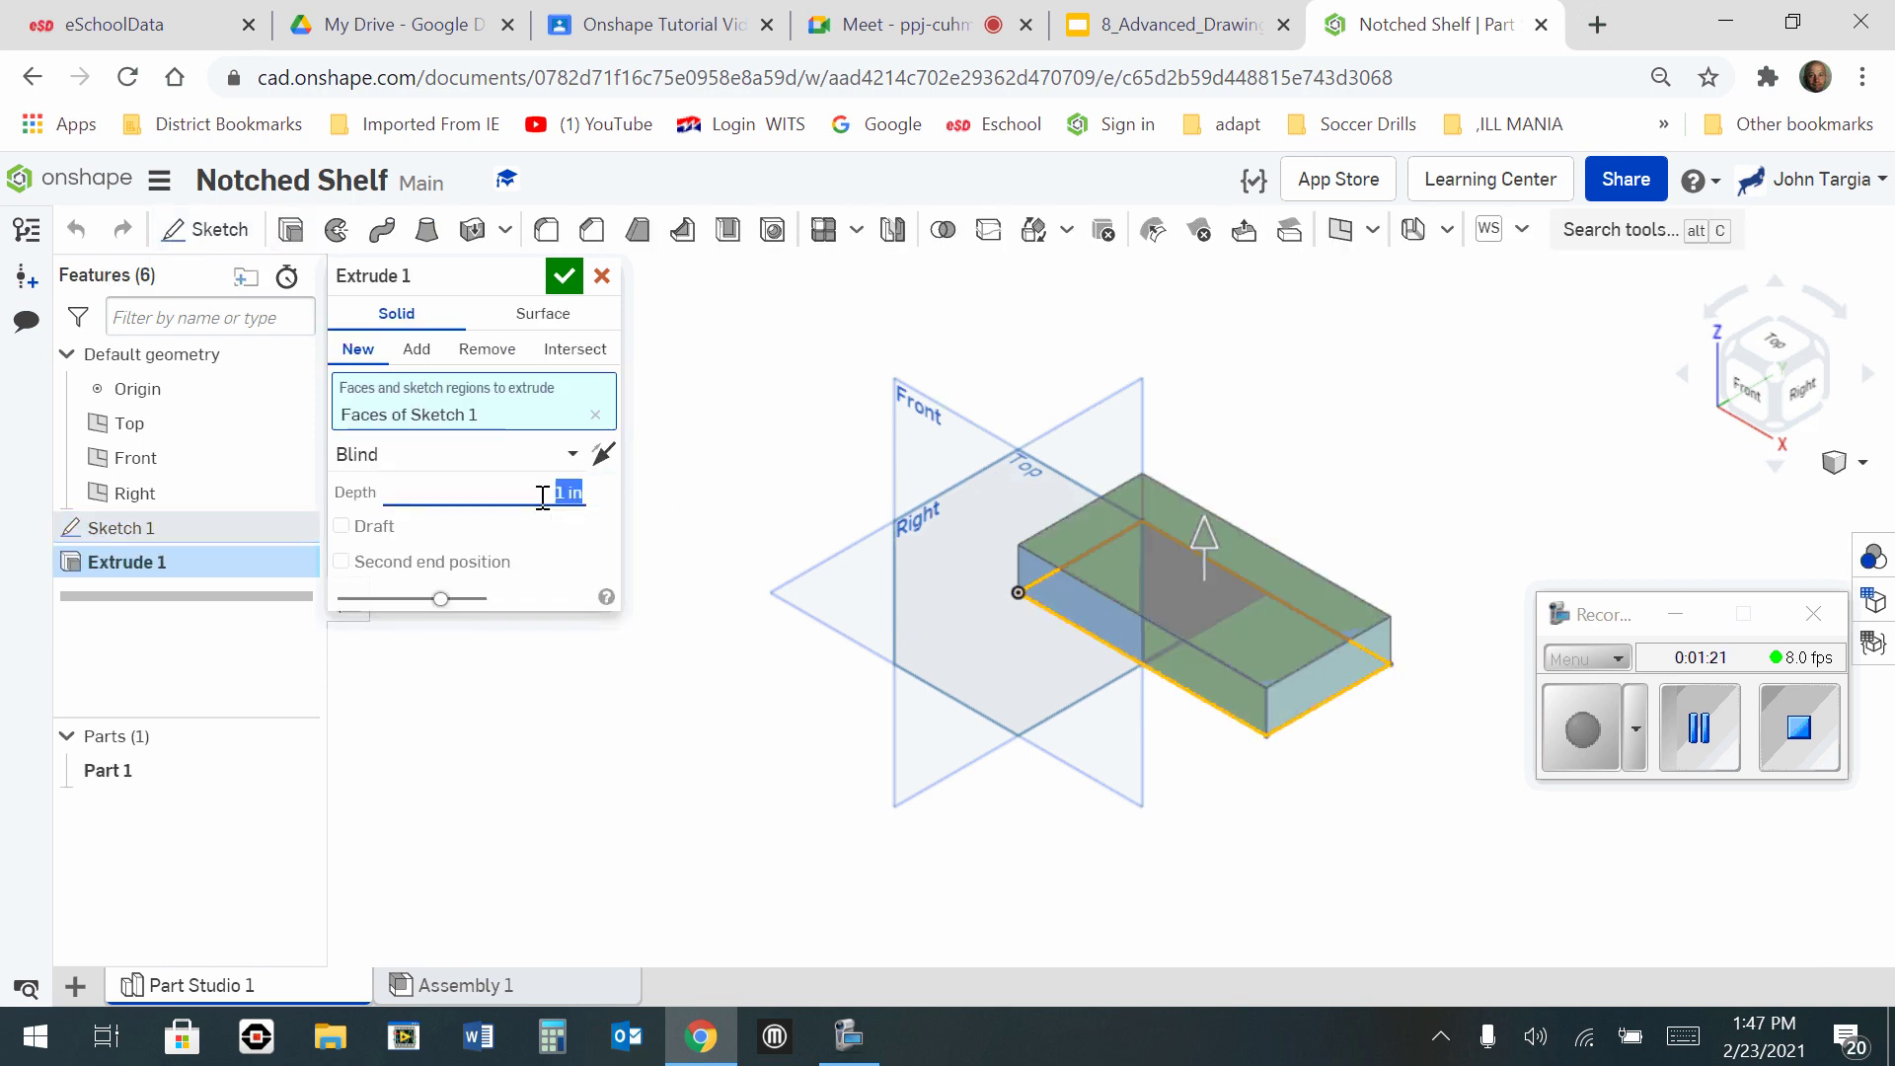
{"action": "type", "text": "2"}
{"action": "key", "text": "Return"}
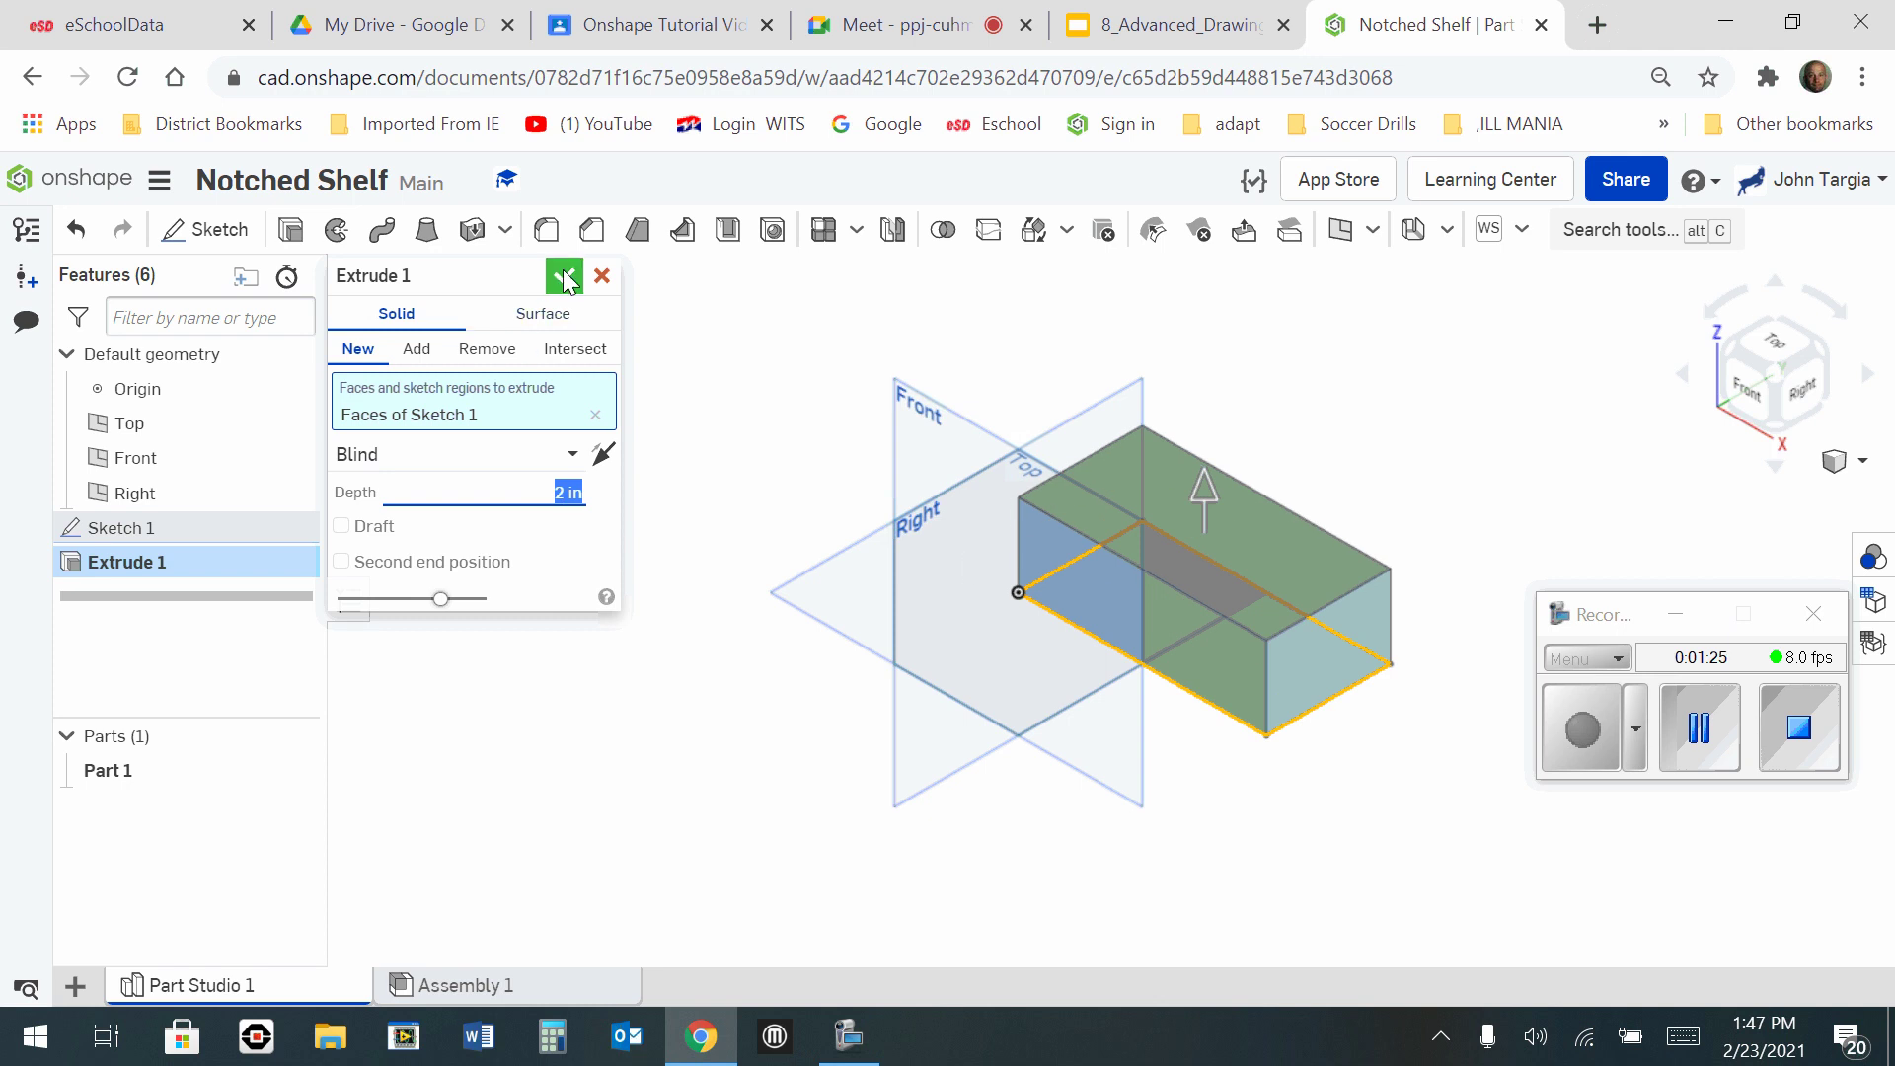
{"action": "left_click", "coordinate": [565, 279]}
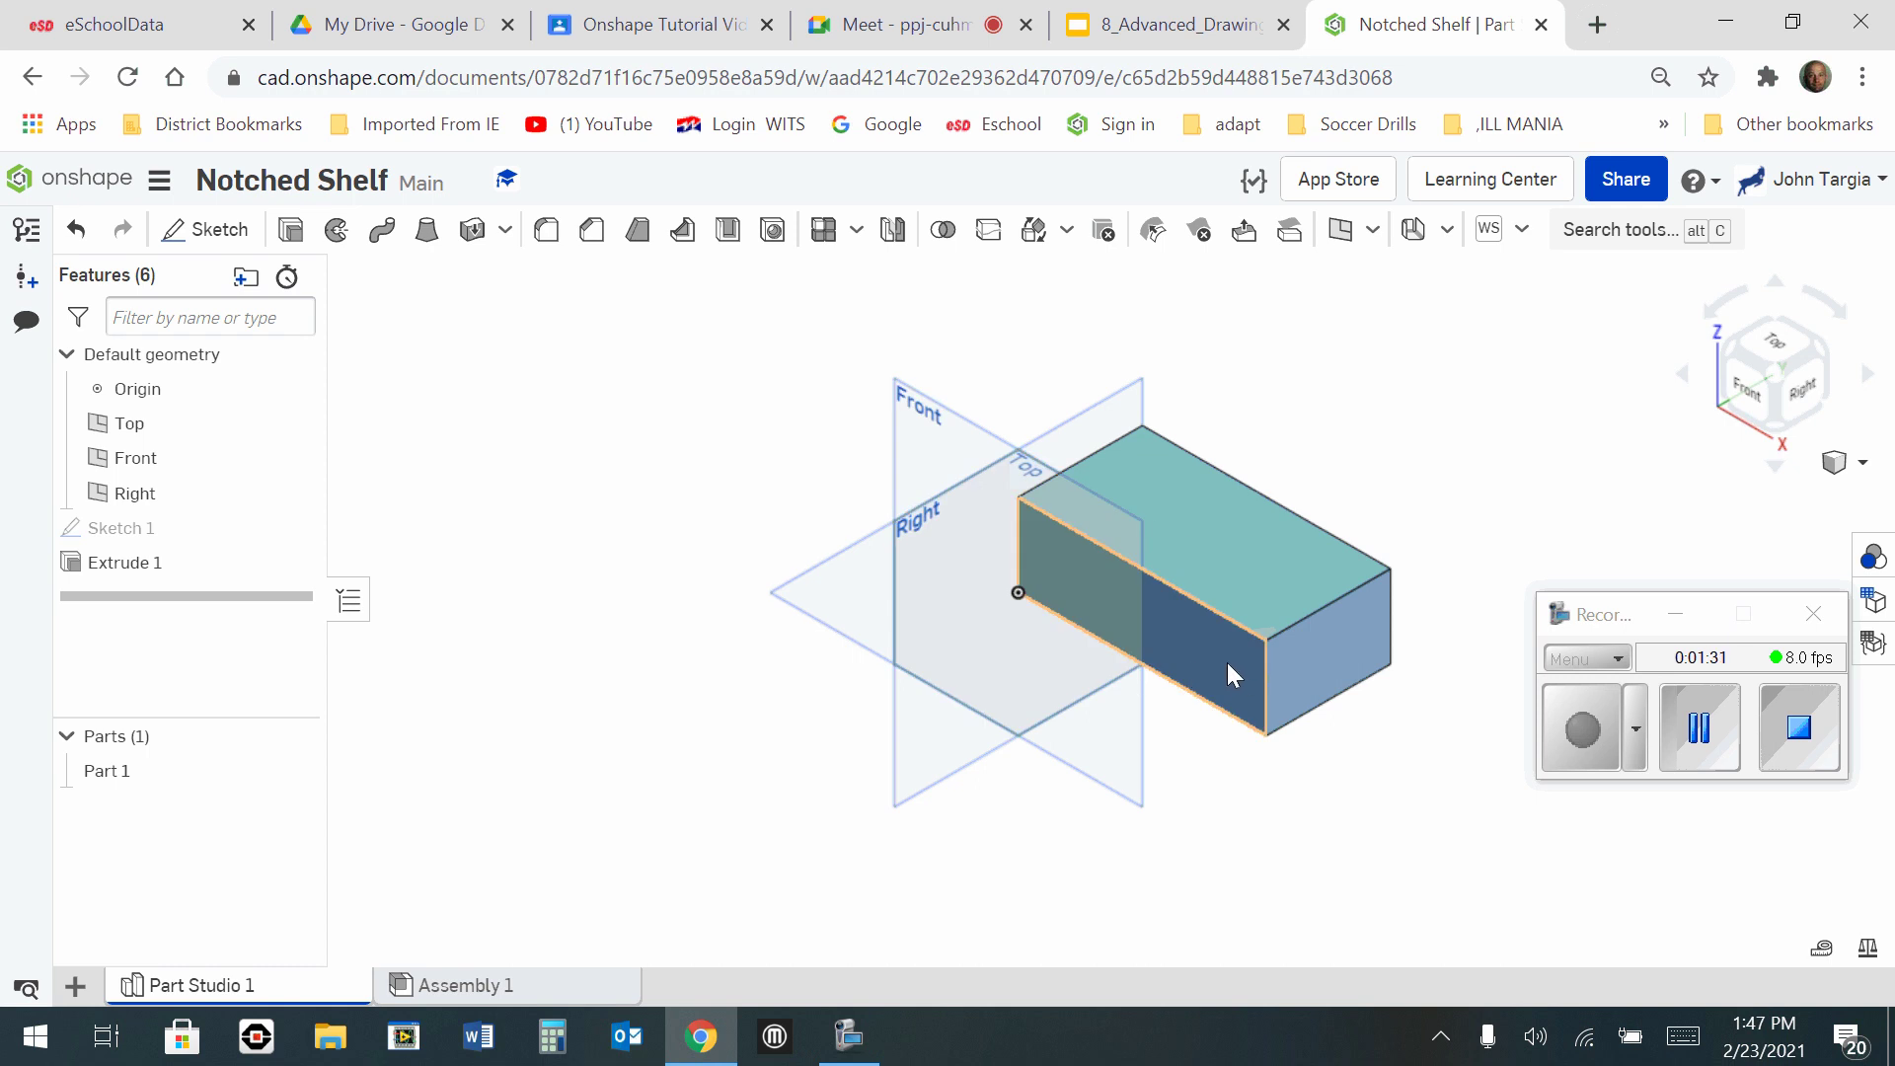
Start a sketch on the block's long front face and draw a line along its right edge from the lower to the upper corner
{"action": "left_click", "coordinate": [197, 235]}
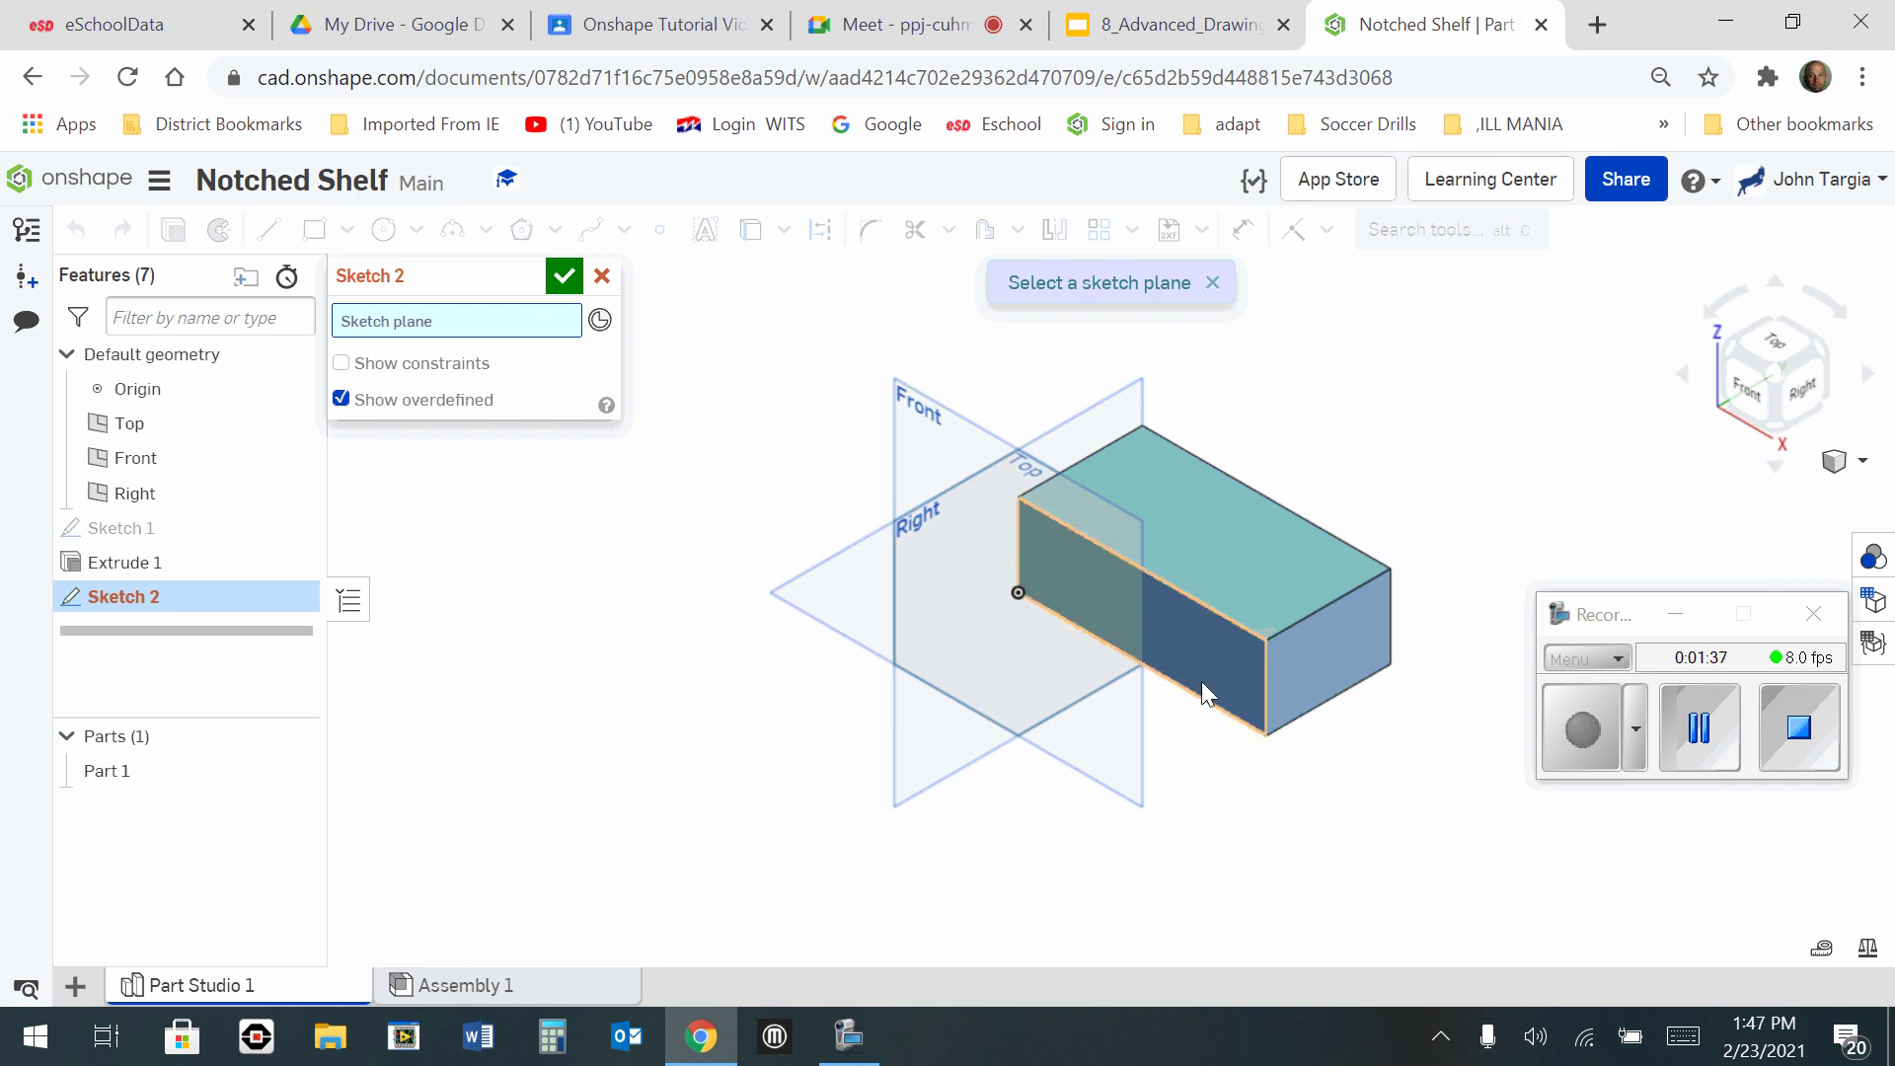
{"action": "scroll", "coordinate": [1224, 656], "scroll_direction": "up", "scroll_amount": 2}
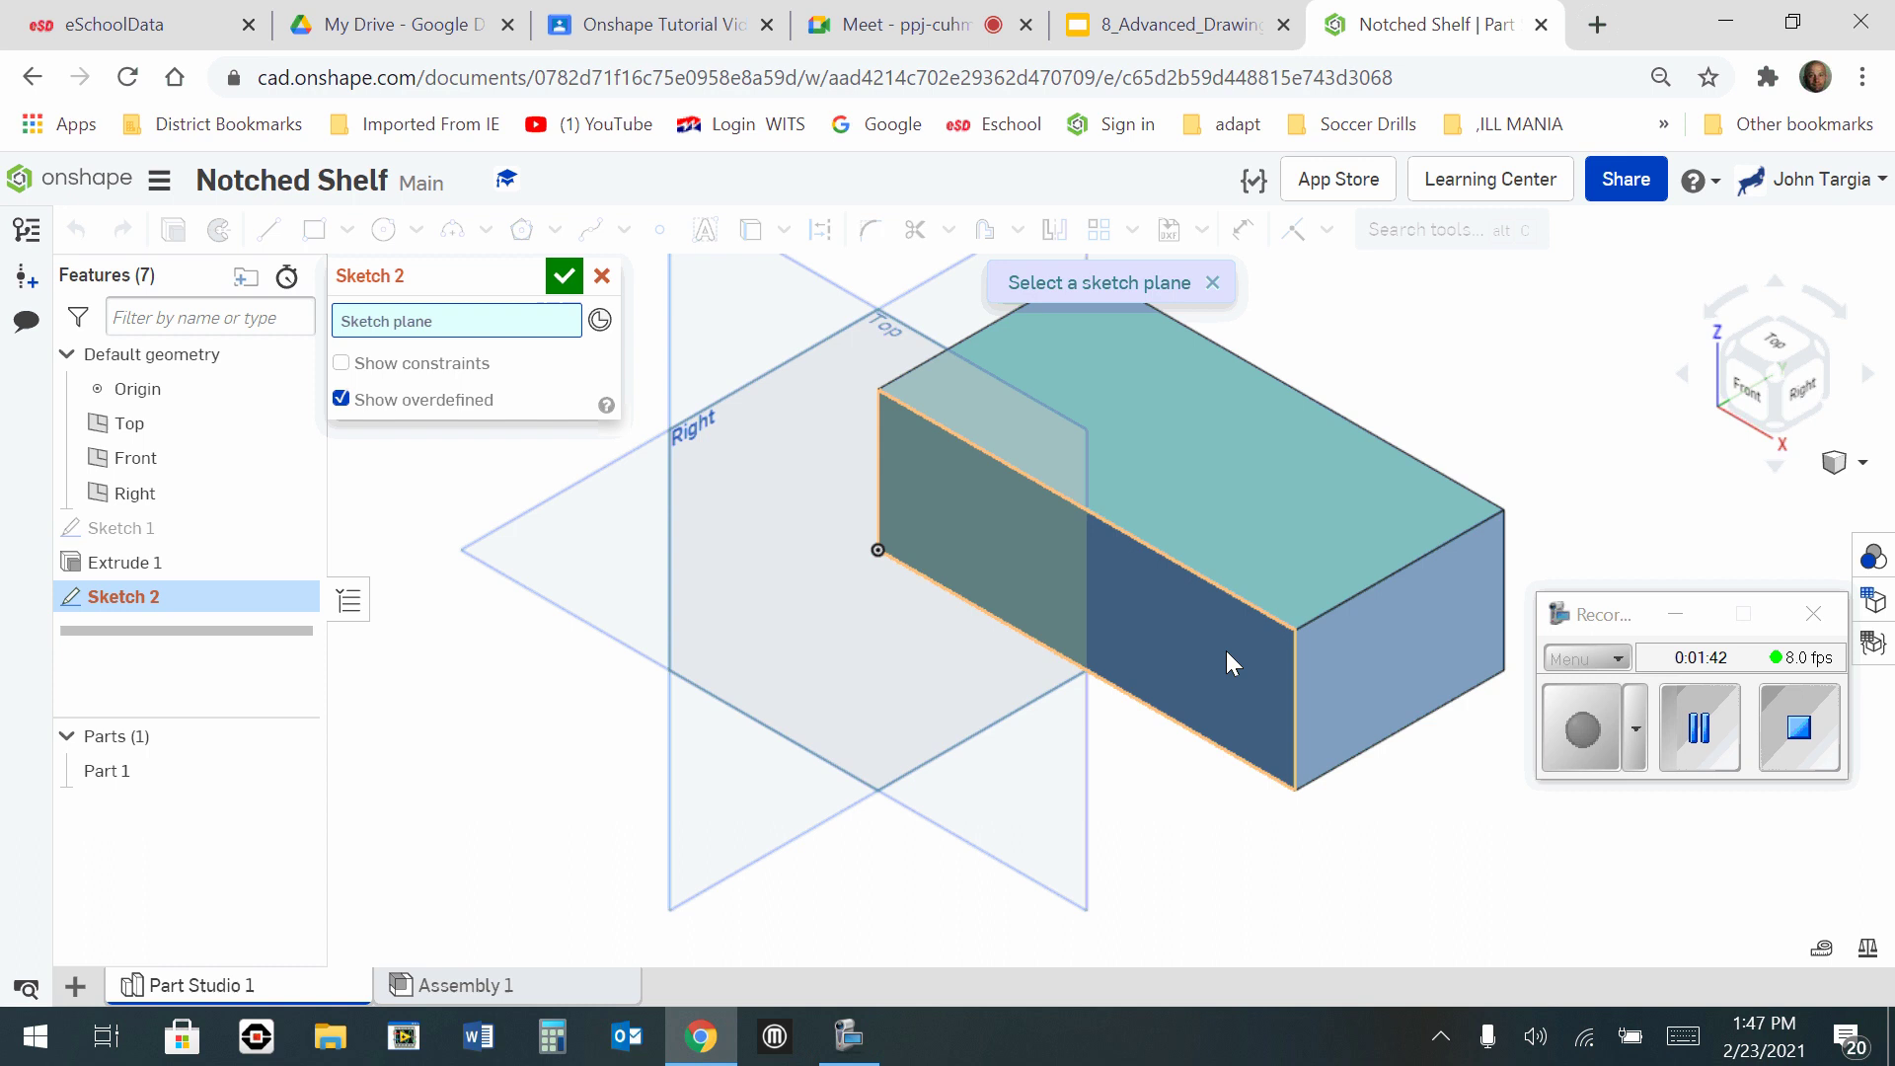
{"action": "left_click", "coordinate": [1225, 650]}
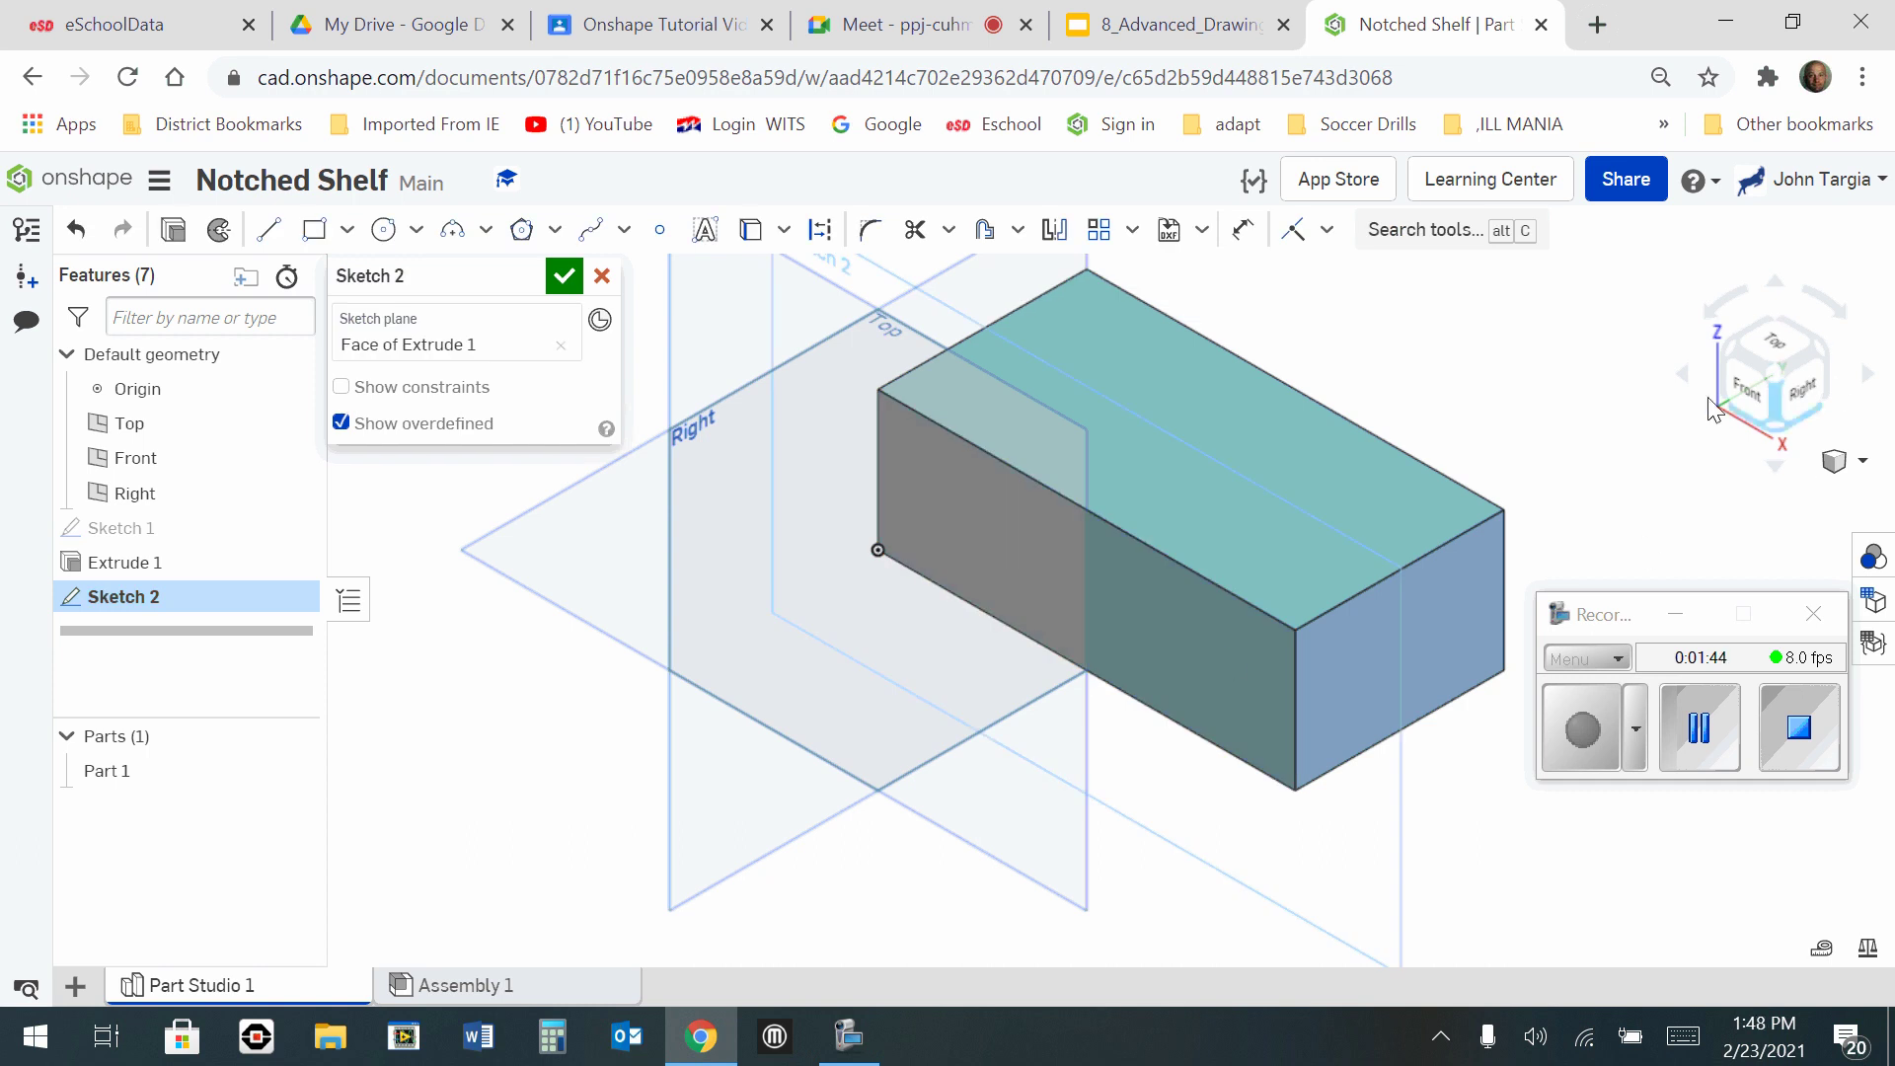
{"action": "left_click", "coordinate": [1748, 395]}
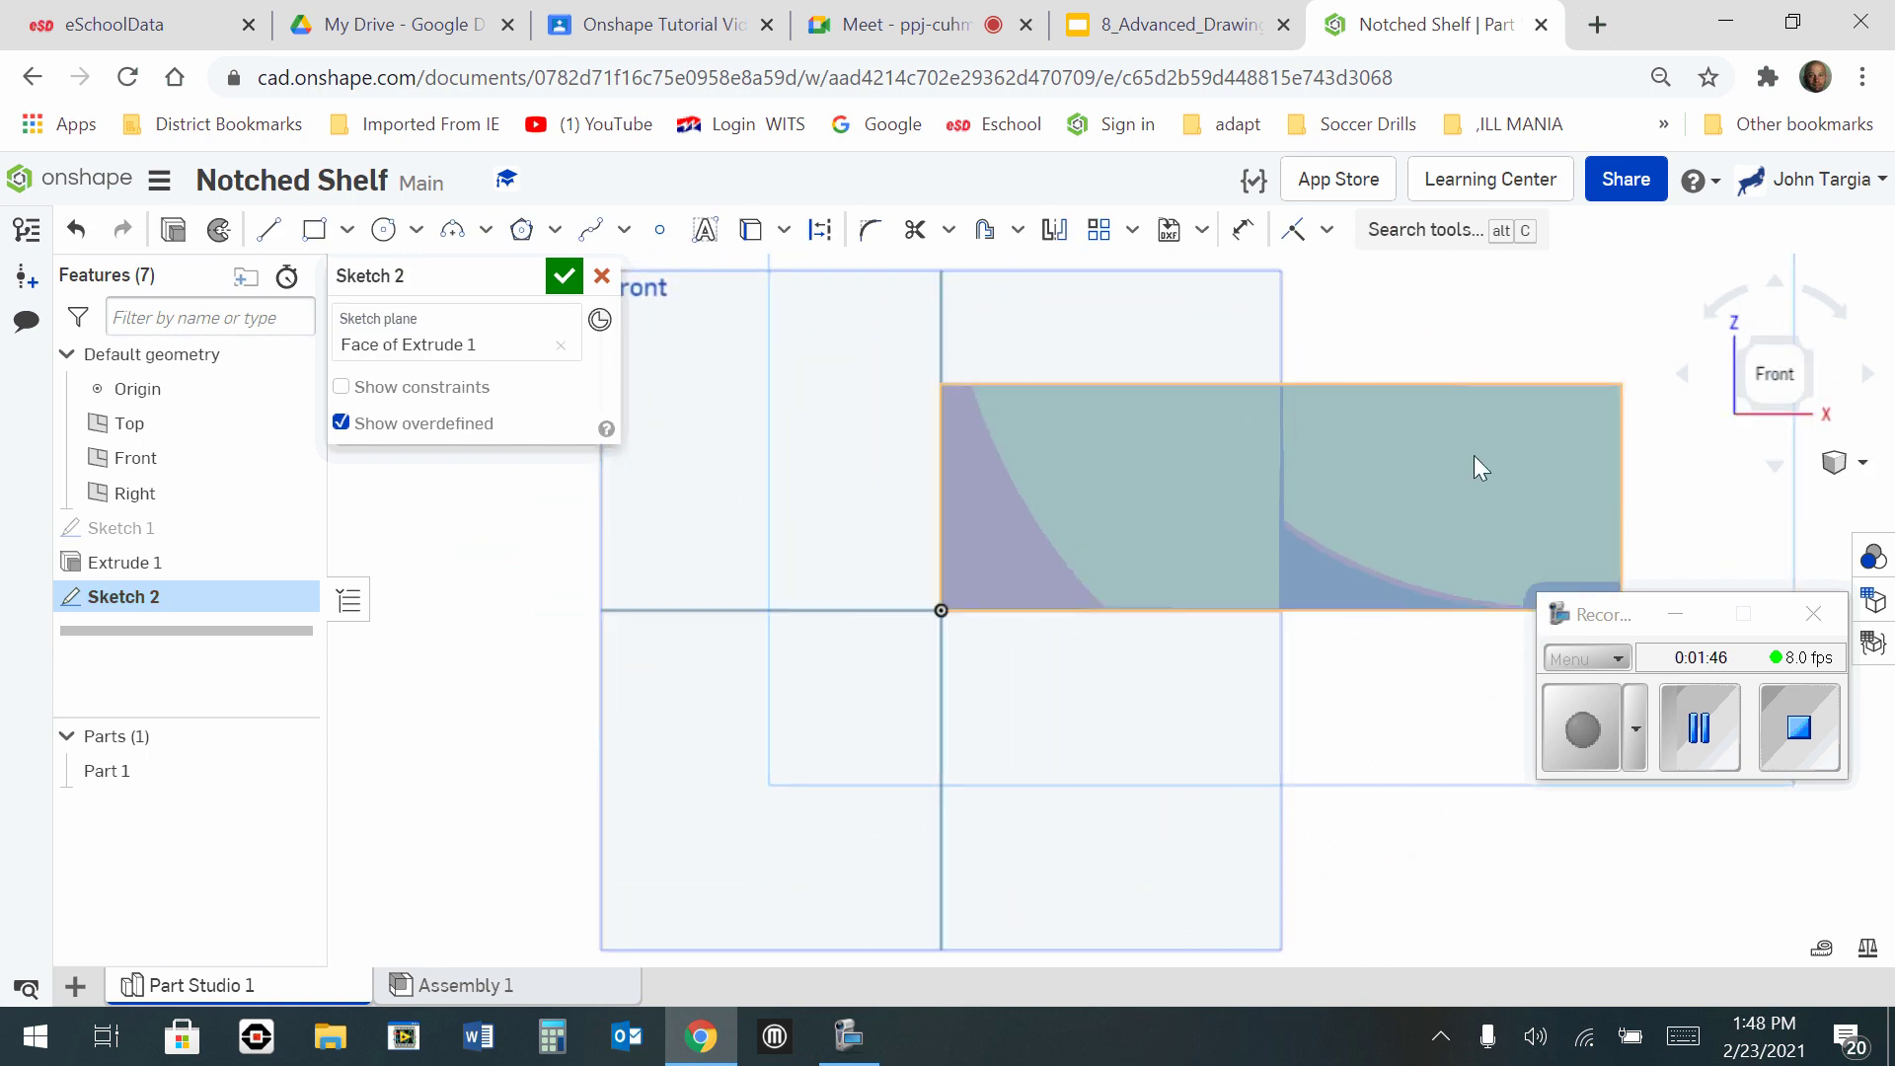
{"action": "middle_click_drag", "start_coordinate": [1473, 454], "coordinate": [1211, 524]}
{"action": "scroll", "coordinate": [1301, 541], "scroll_direction": "up", "scroll_amount": 1}
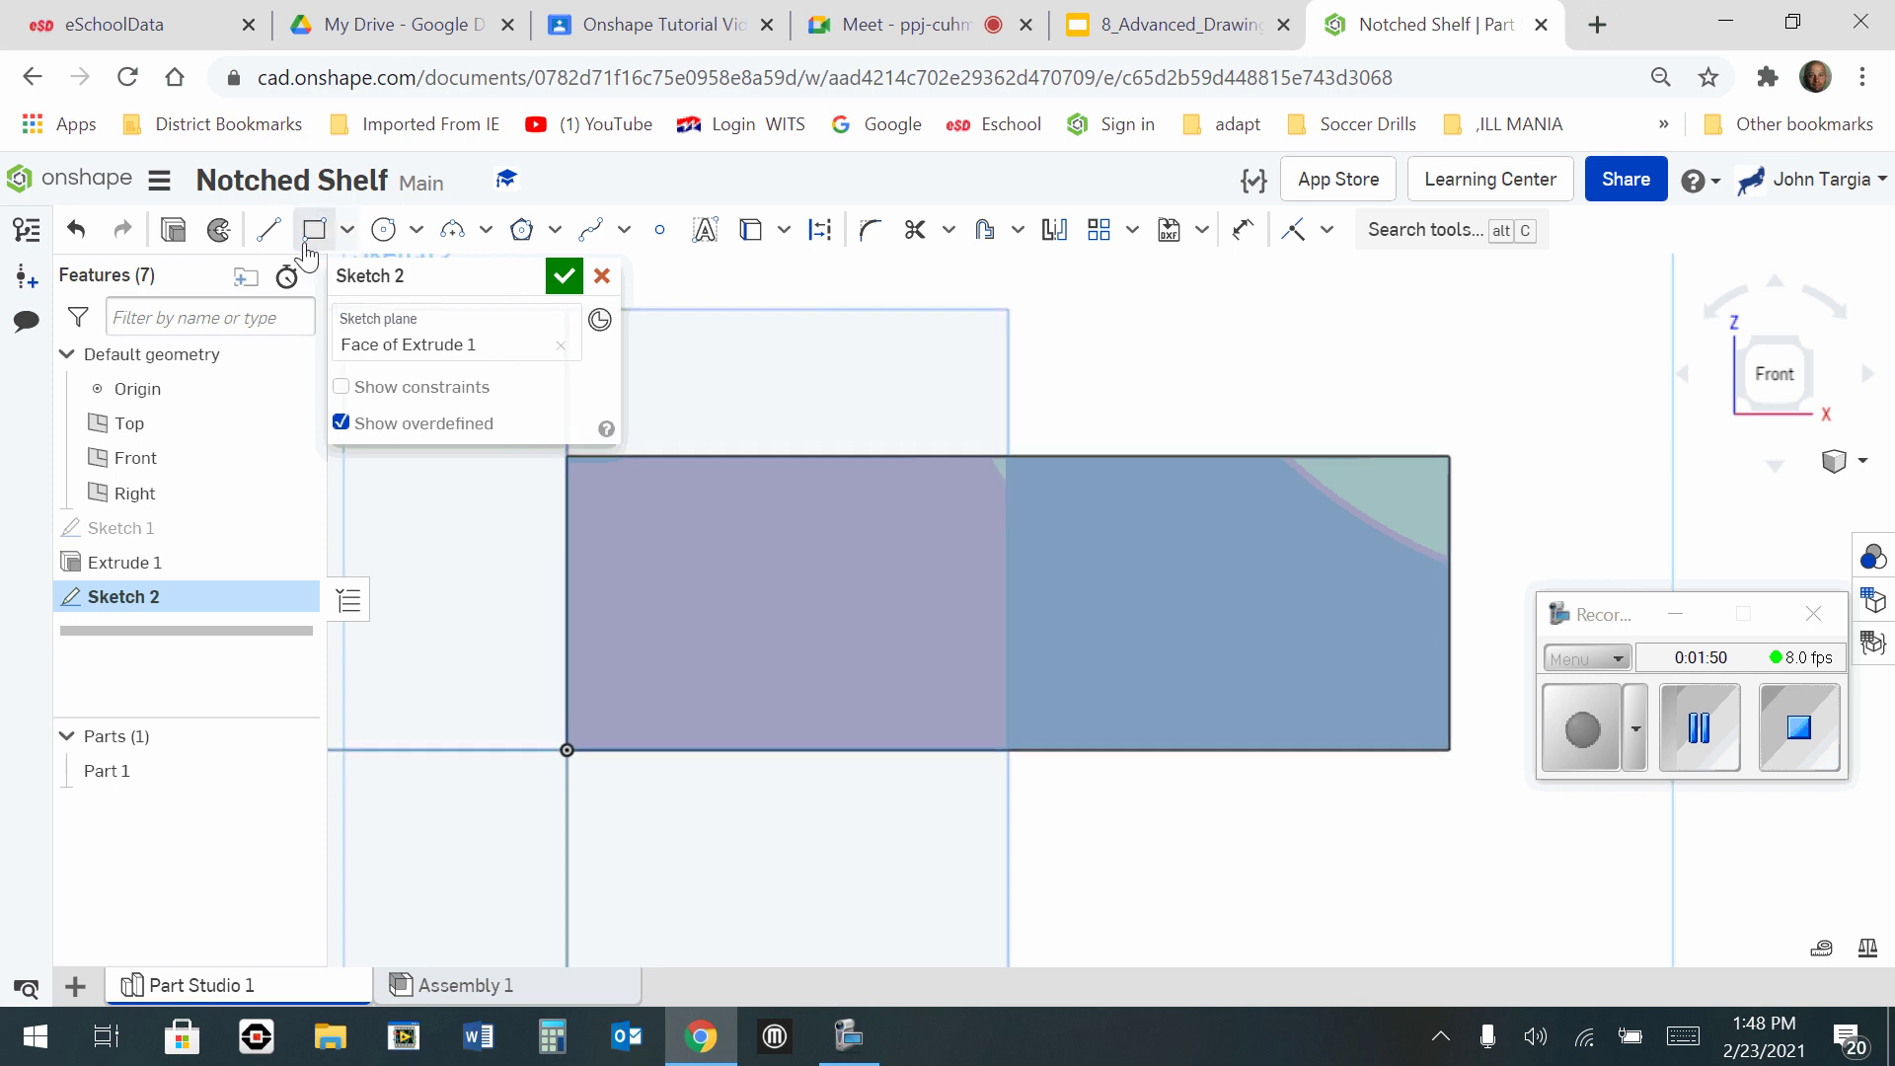
{"action": "left_click", "coordinate": [270, 237]}
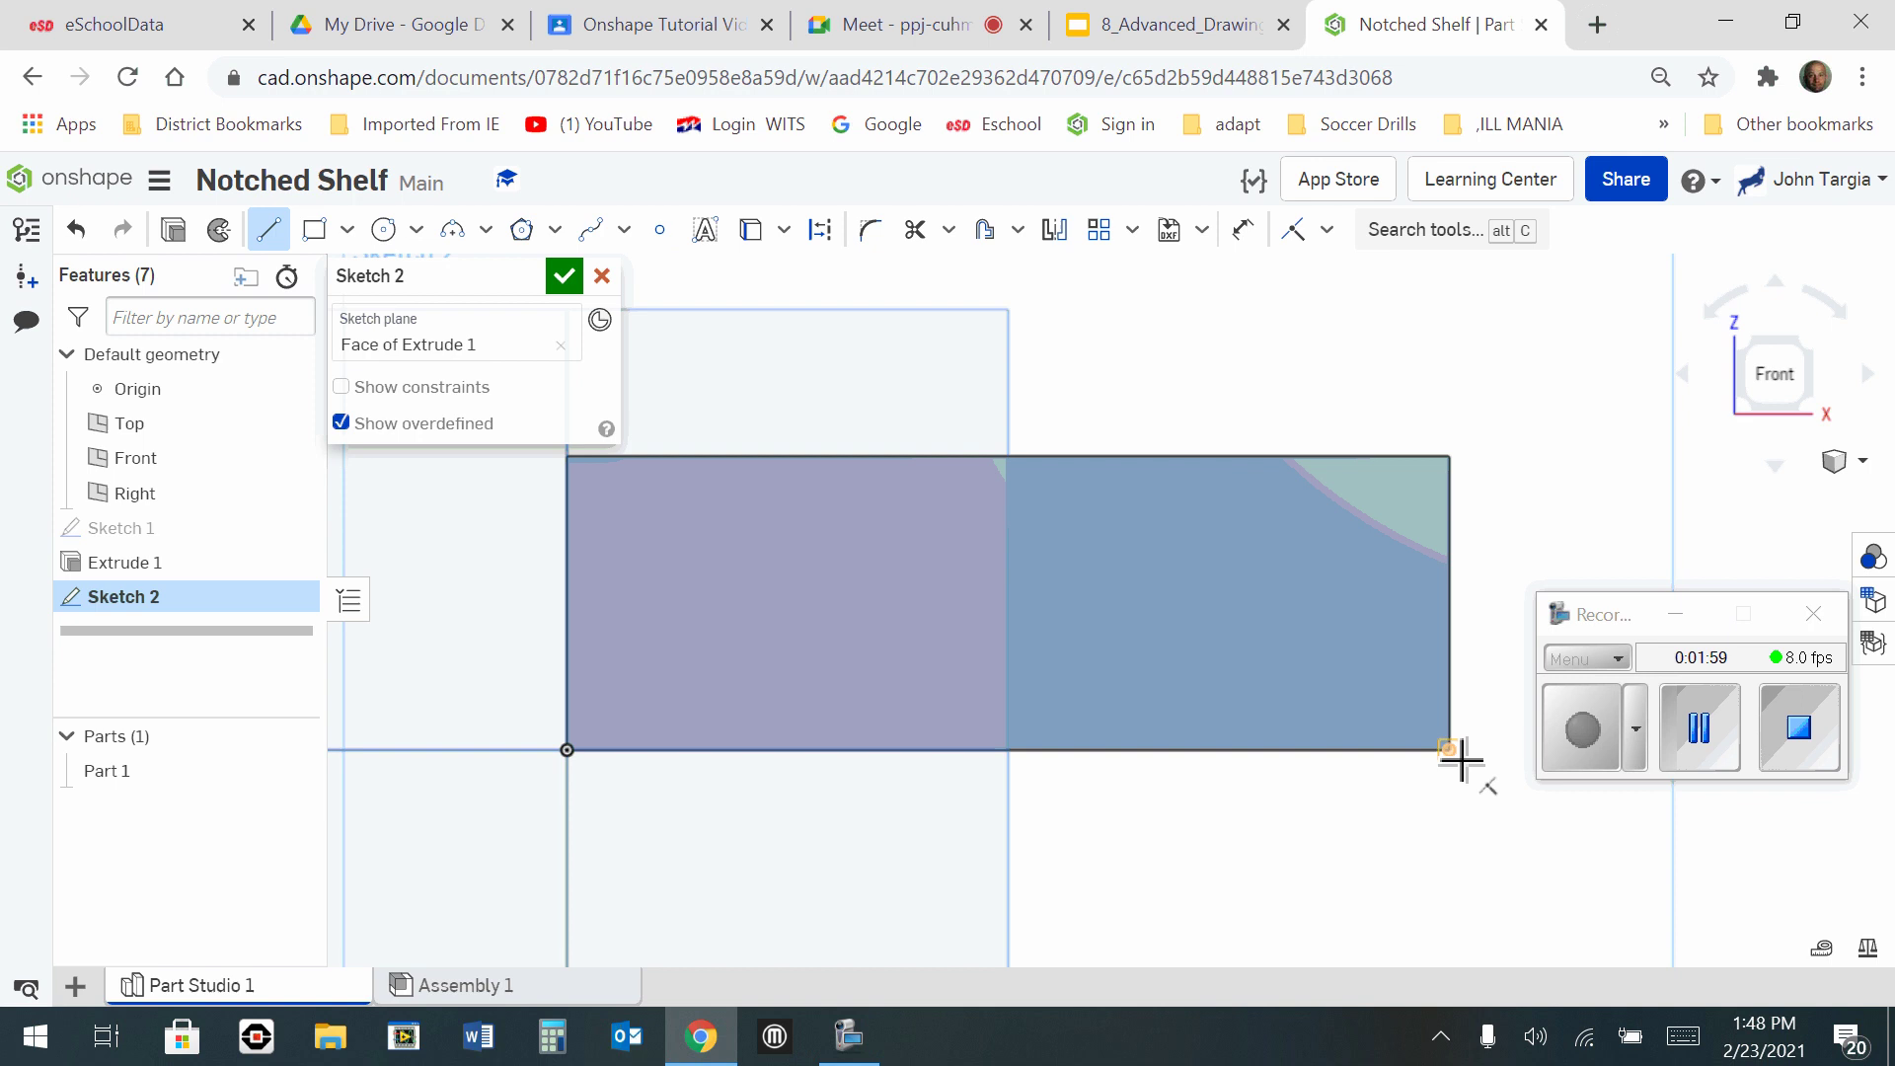
{"action": "left_click", "coordinate": [1462, 759]}
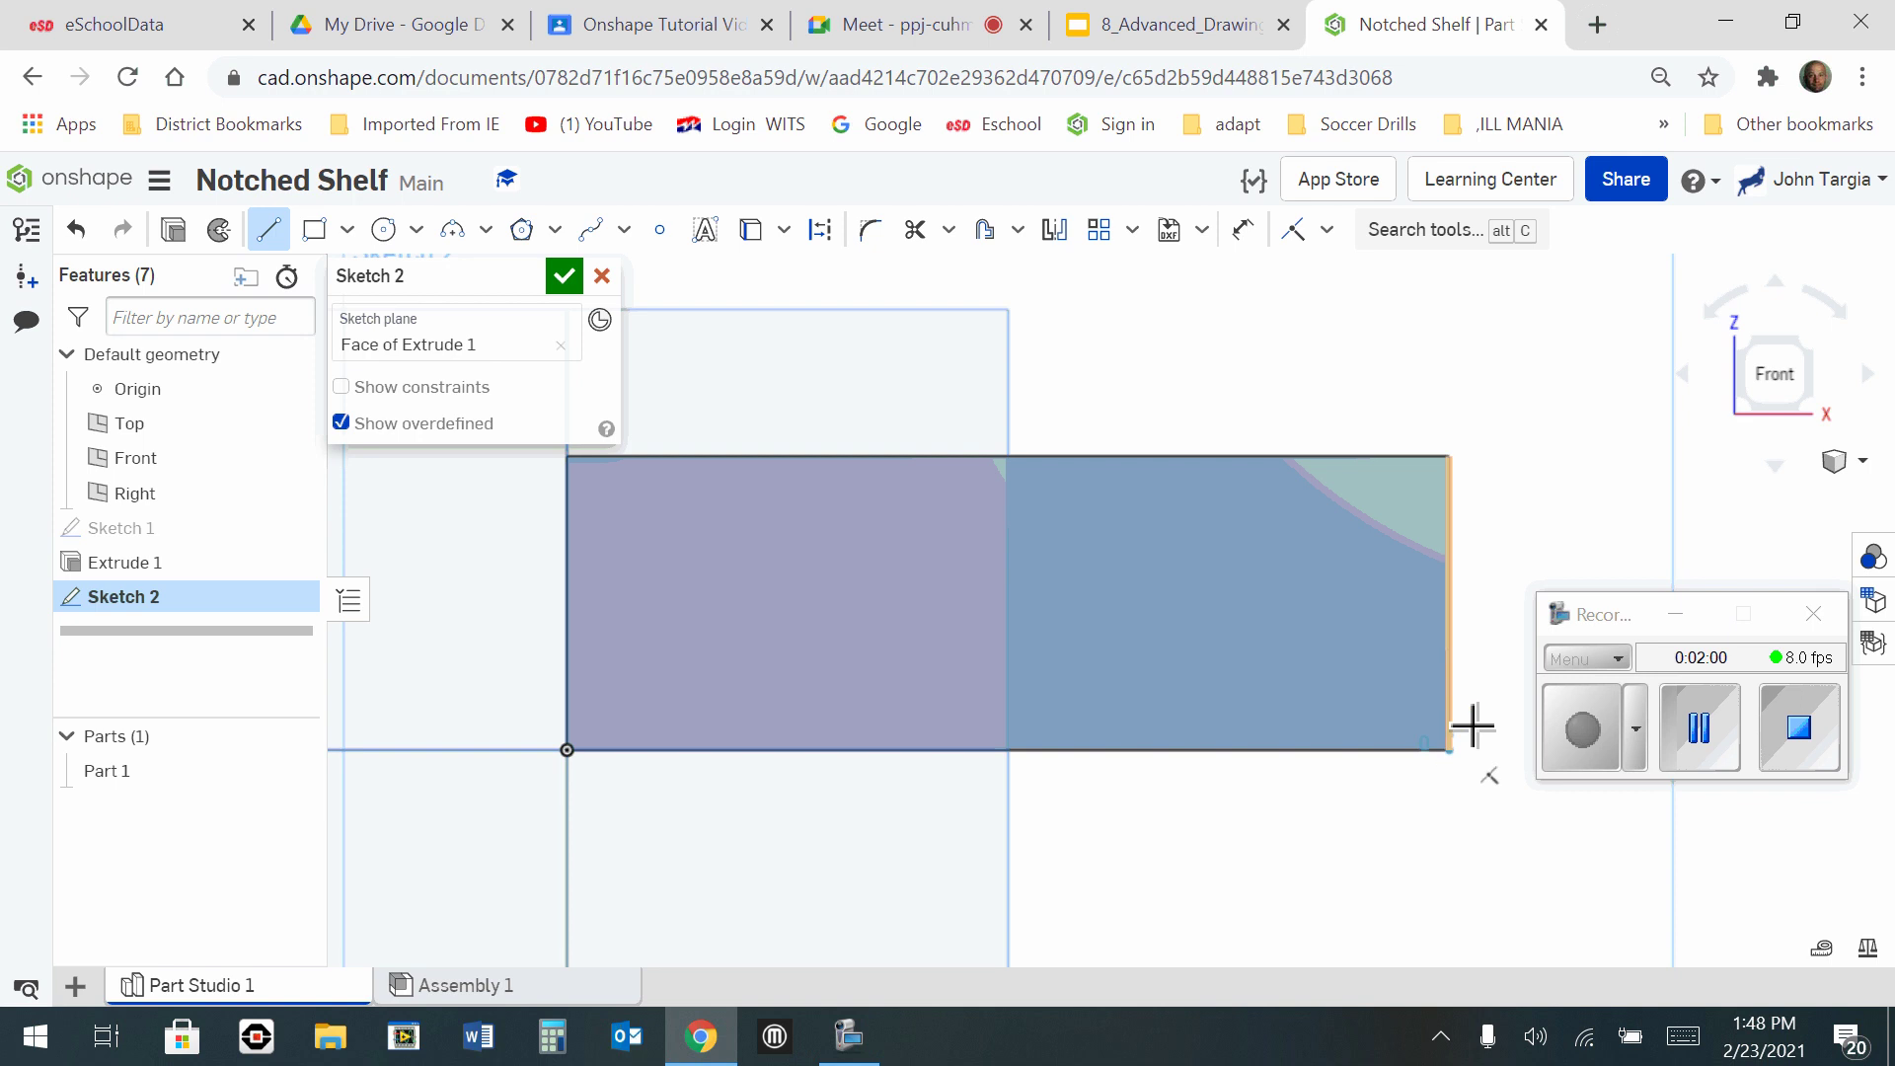
{"action": "left_click", "coordinate": [1461, 471]}
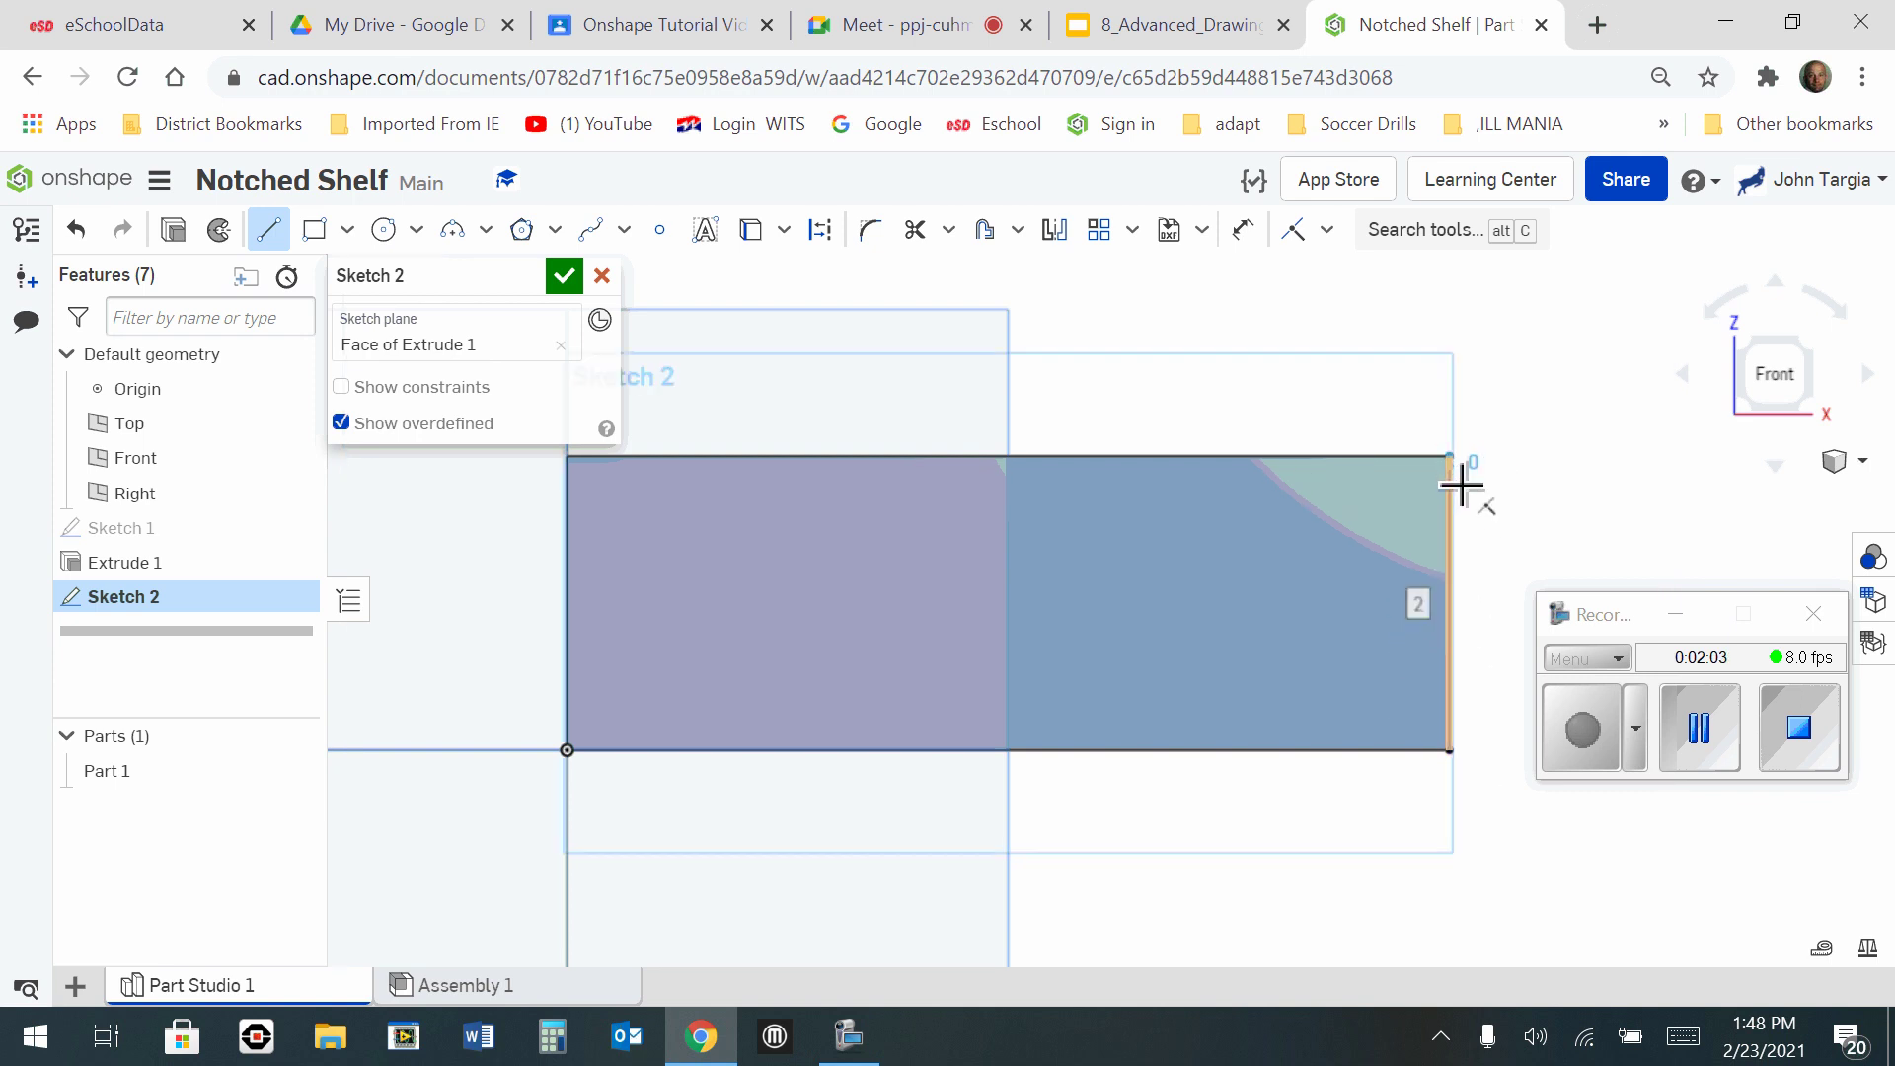
Close the stepped profile with lines 2 in left along the top edge, 1 in down, 2 in left, down to the bottom edge, and back to the starting corner
{"action": "left_click", "coordinate": [1605, 643]}
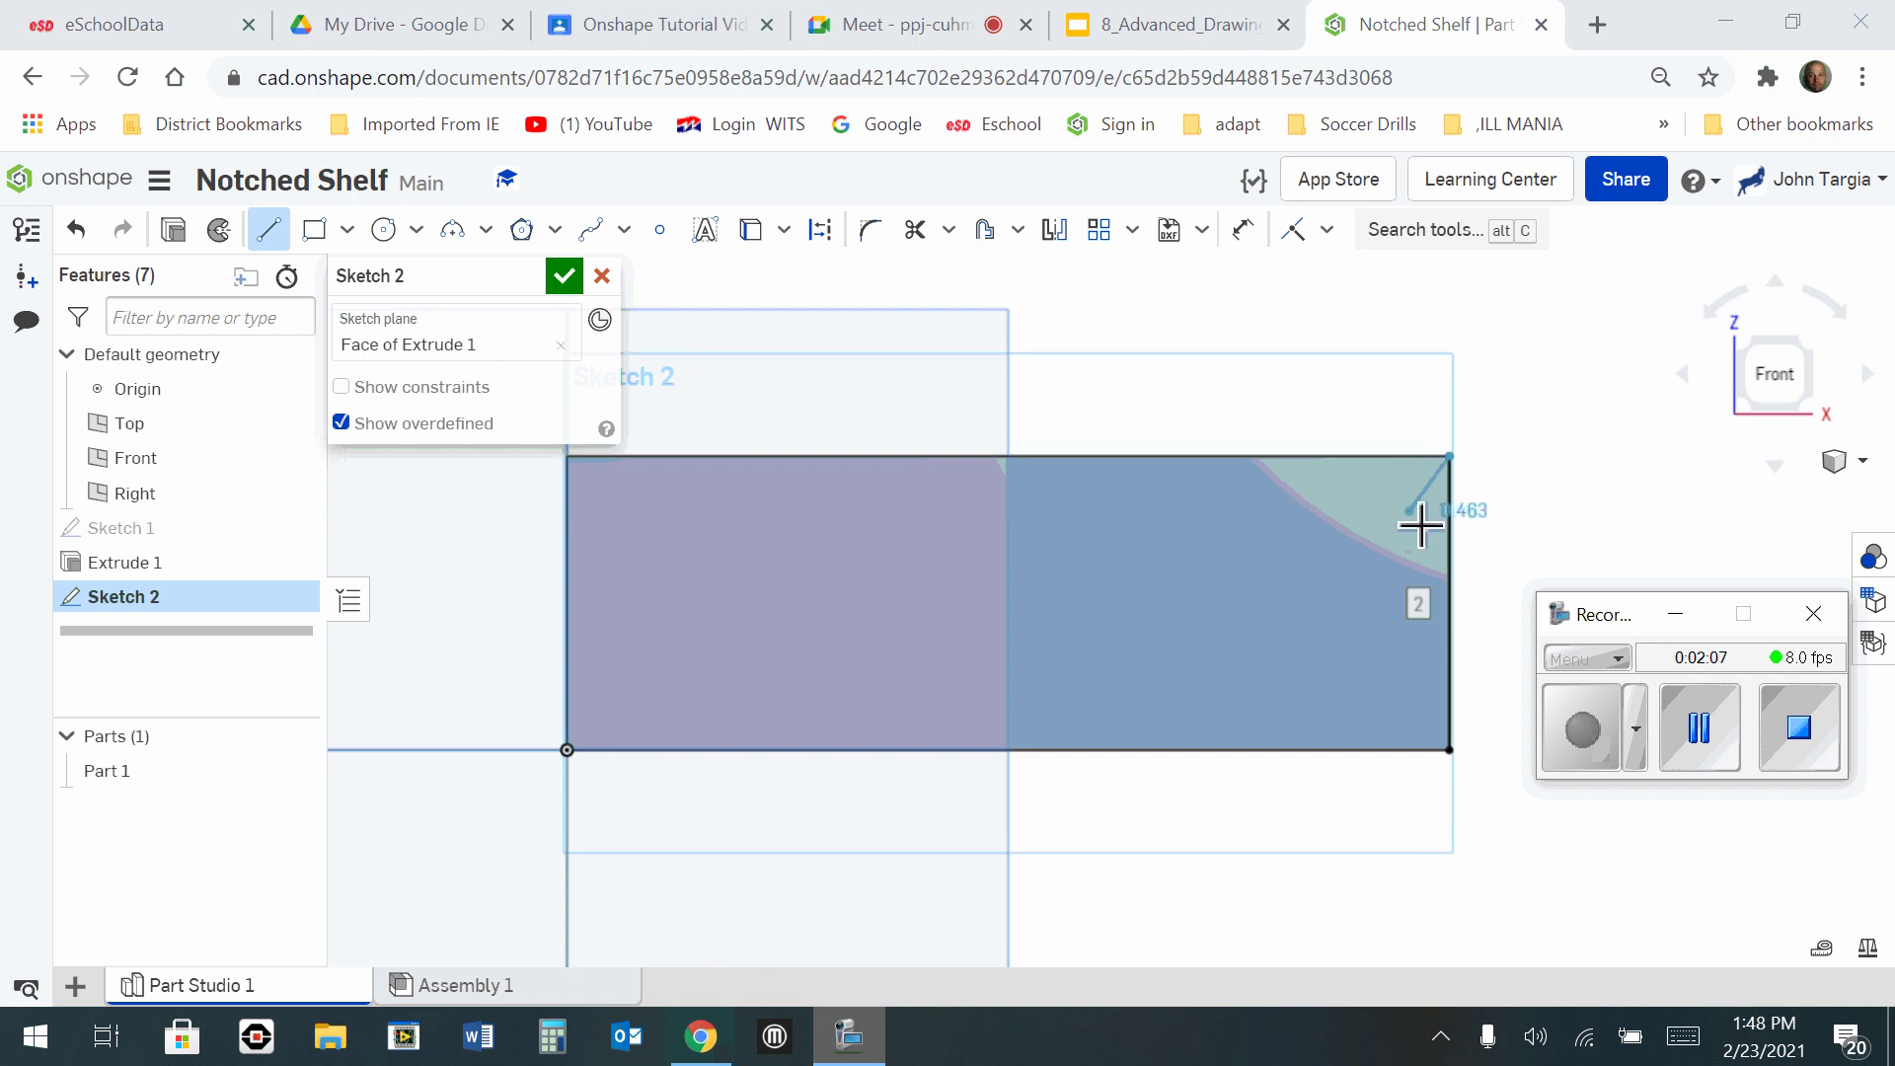
{"action": "left_click", "coordinate": [1245, 468]}
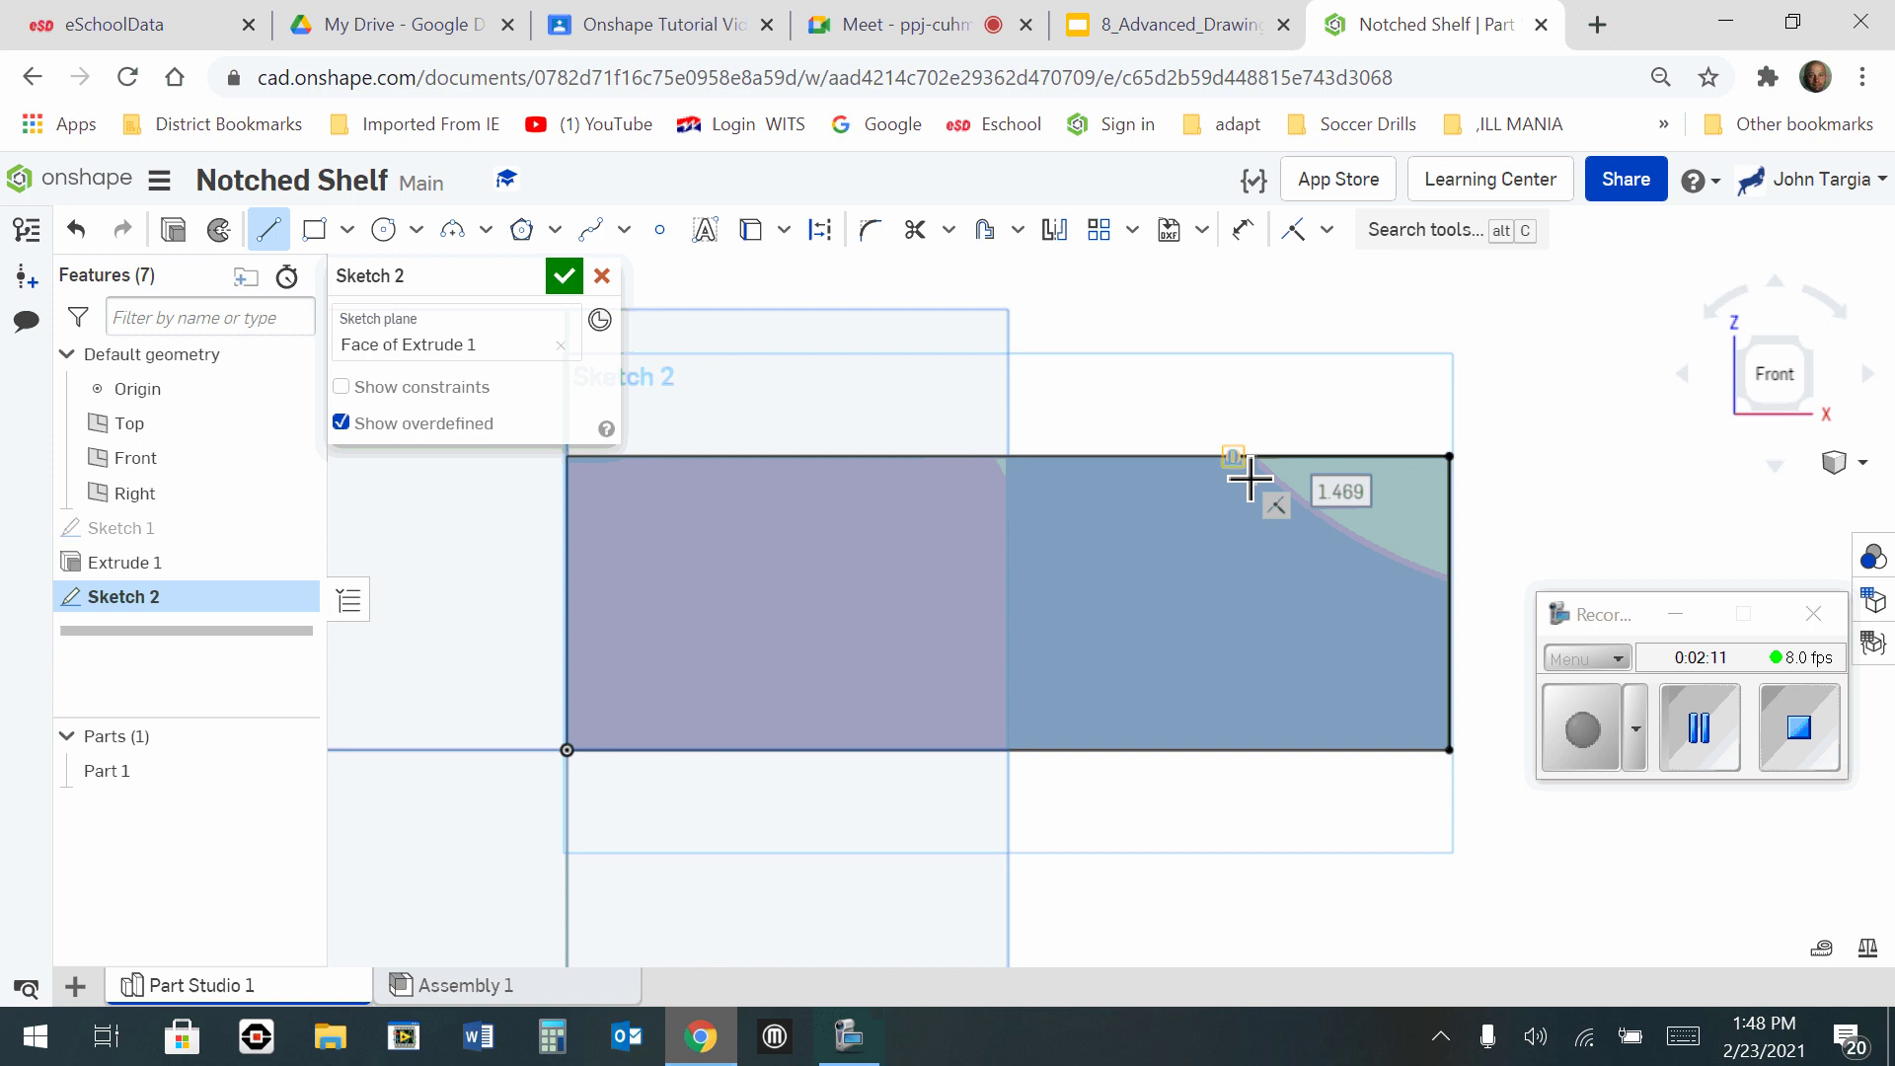
{"action": "type", "text": "2"}
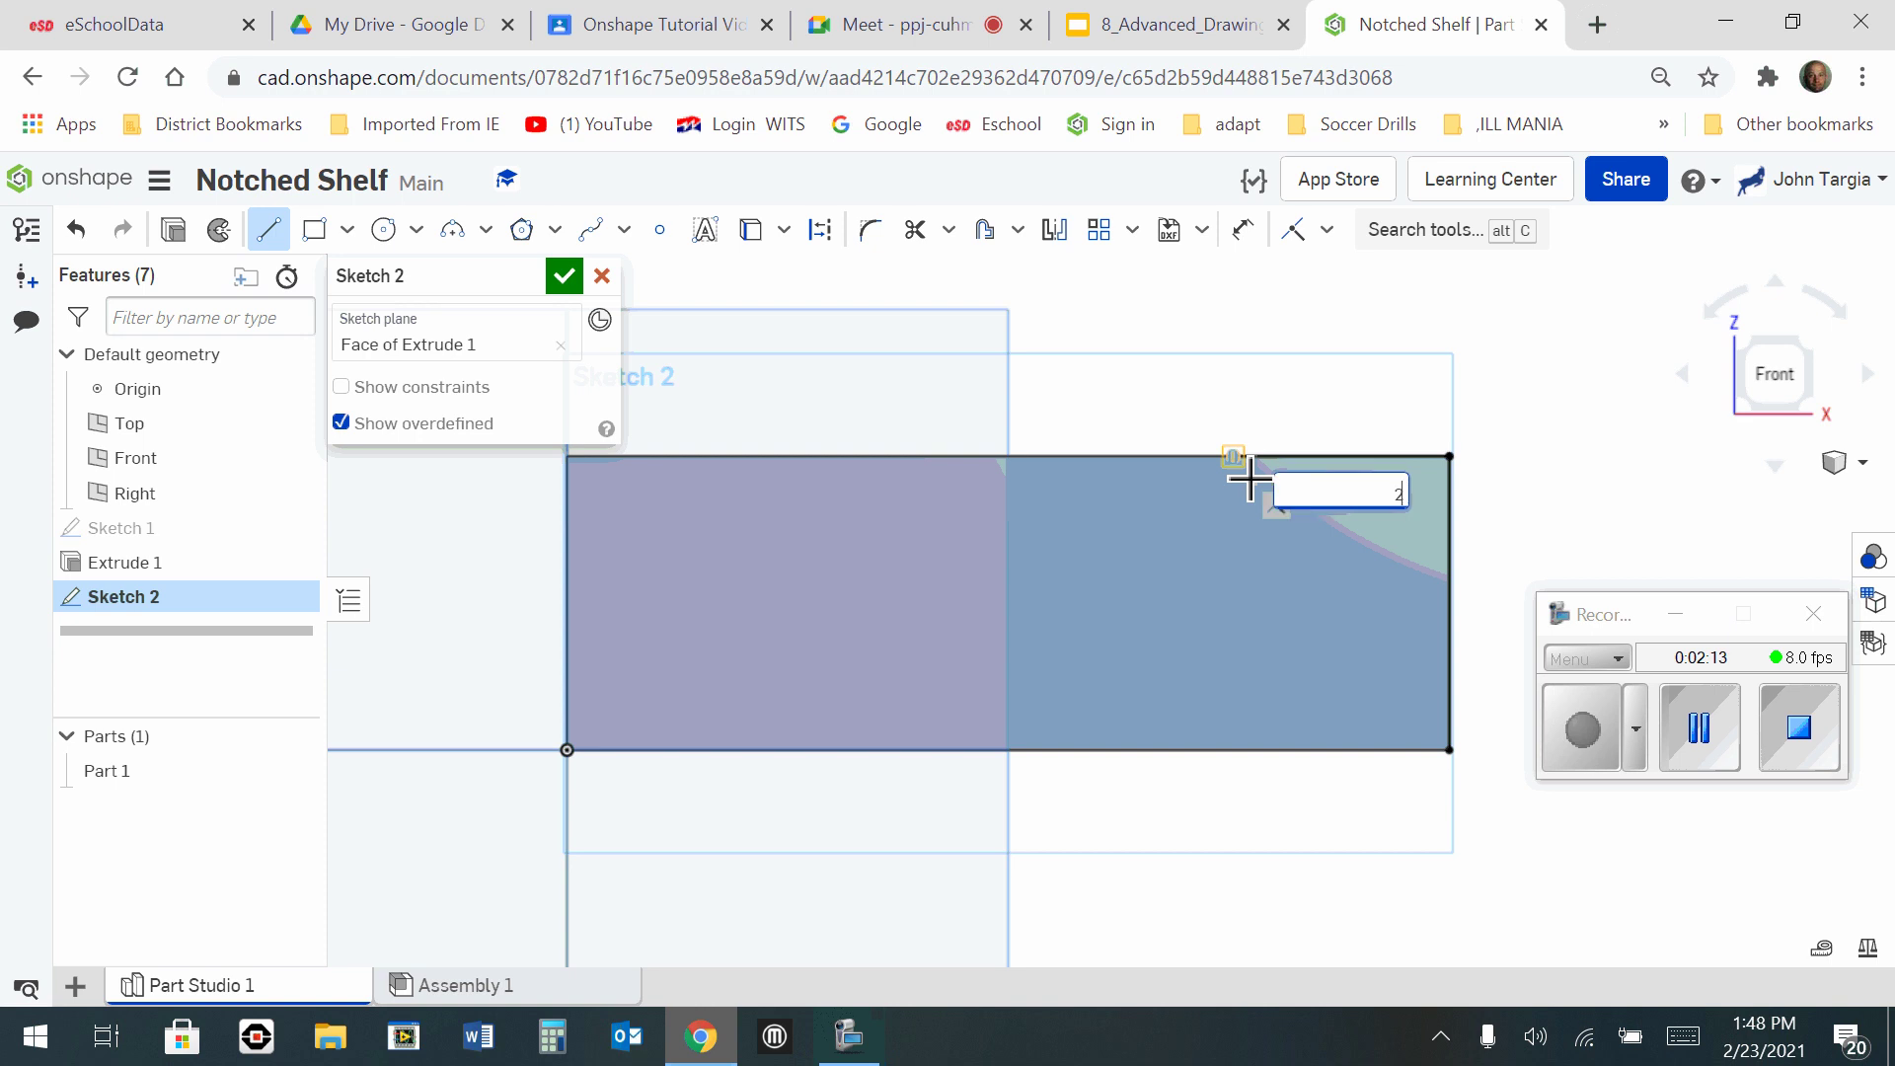
{"action": "key", "text": "Return"}
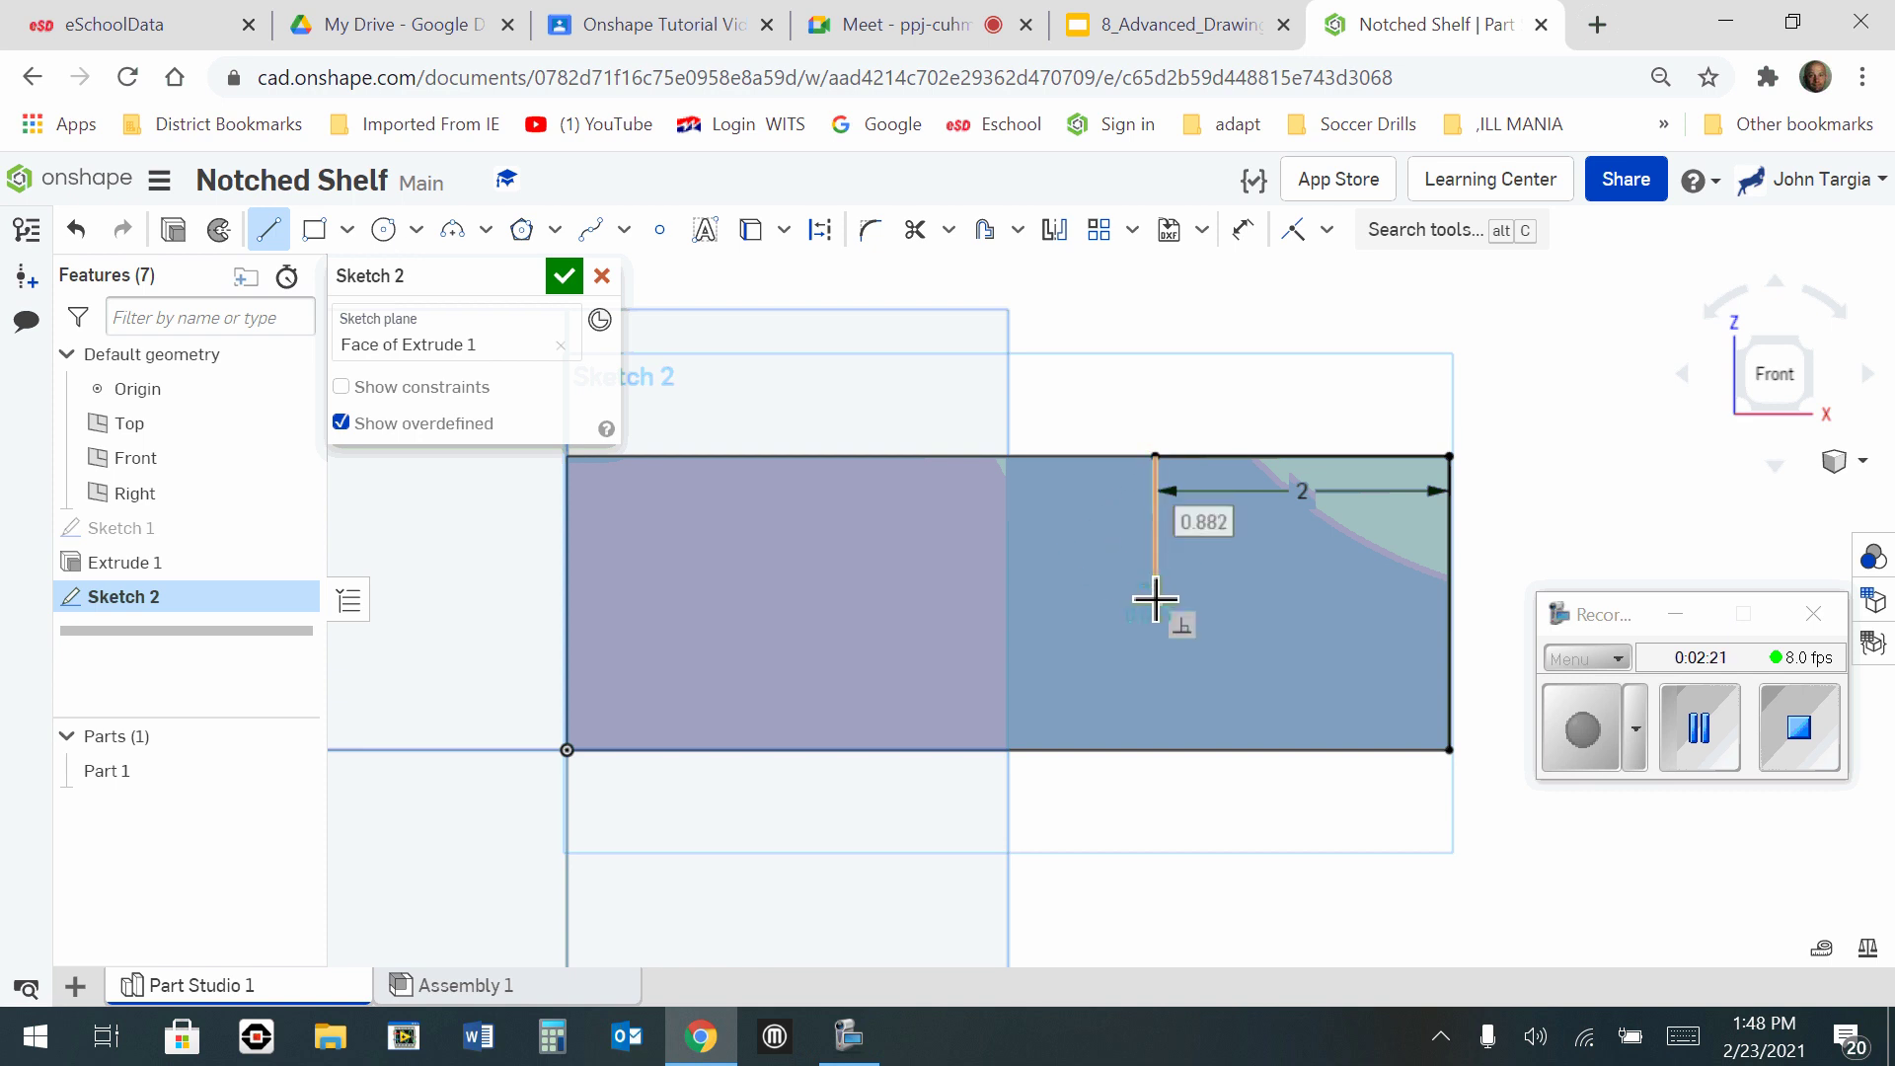
{"action": "type", "text": "1"}
{"action": "key", "text": "Return"}
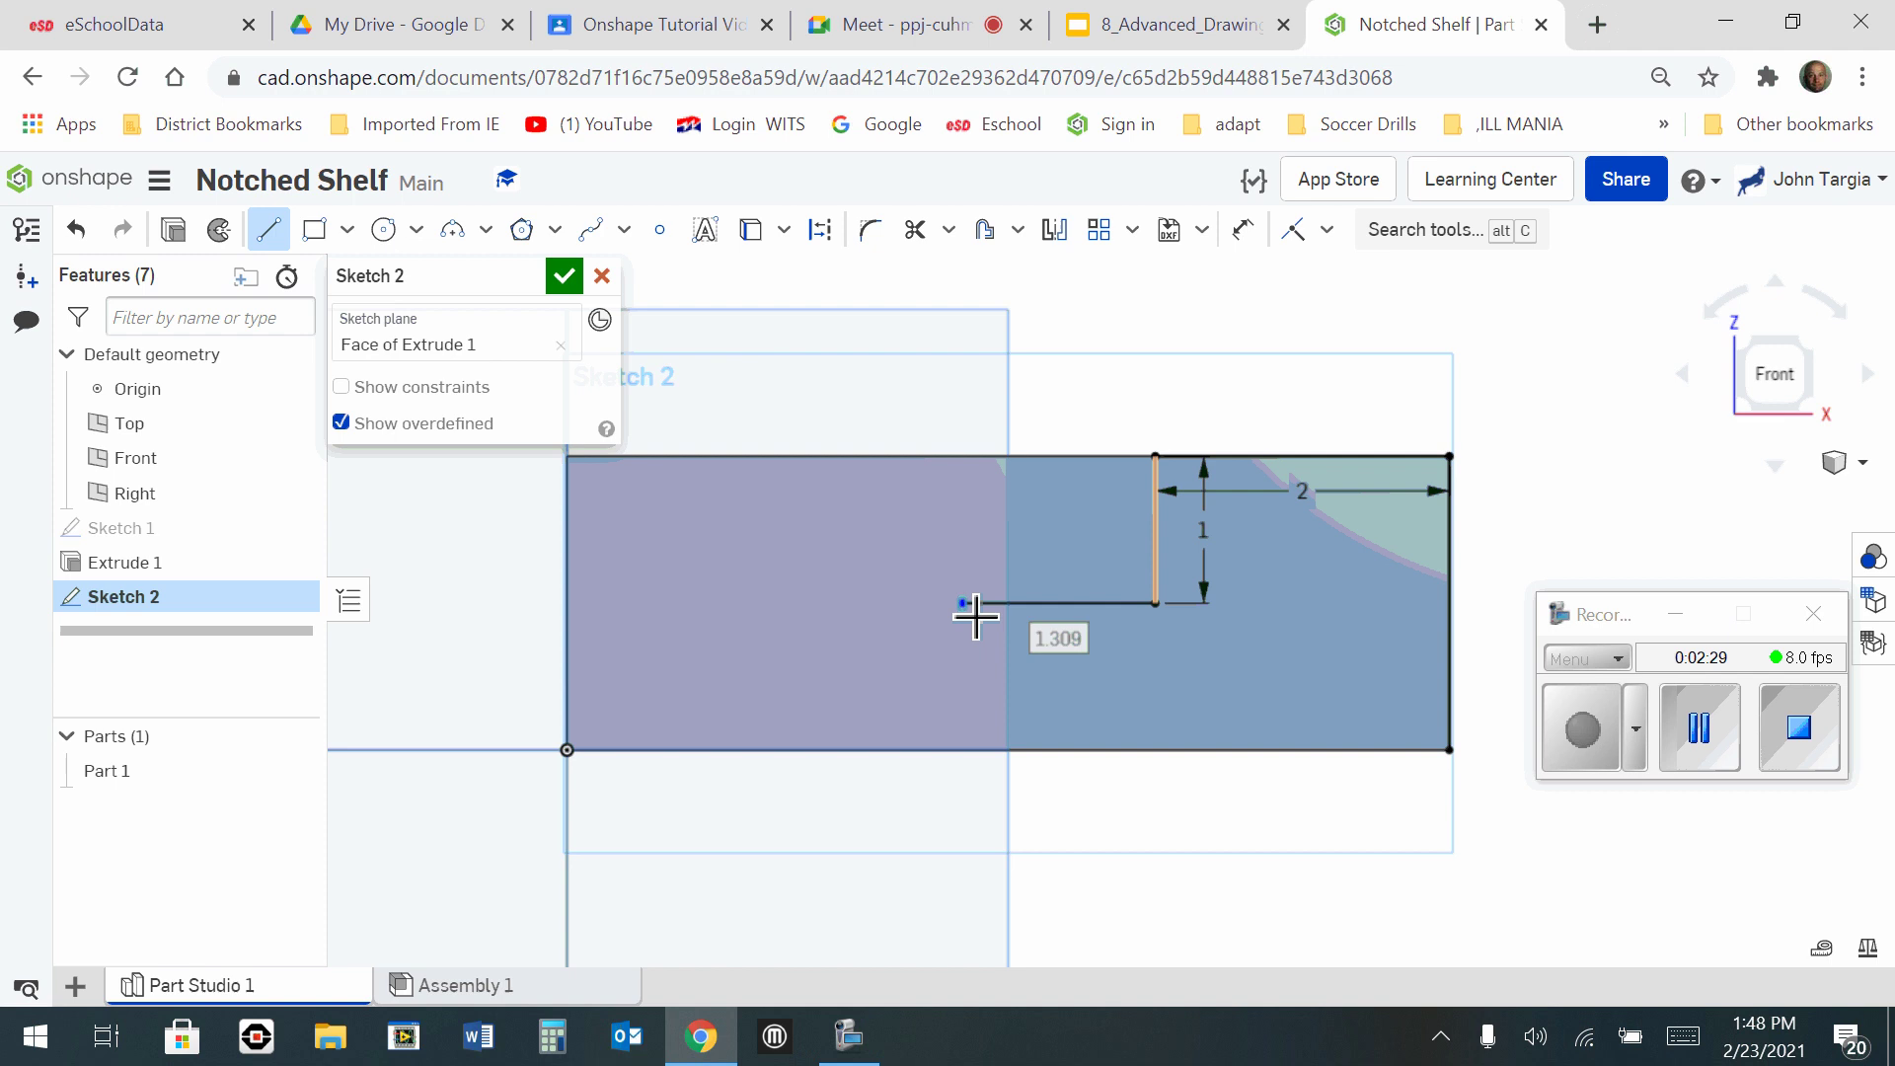
{"action": "type", "text": "2"}
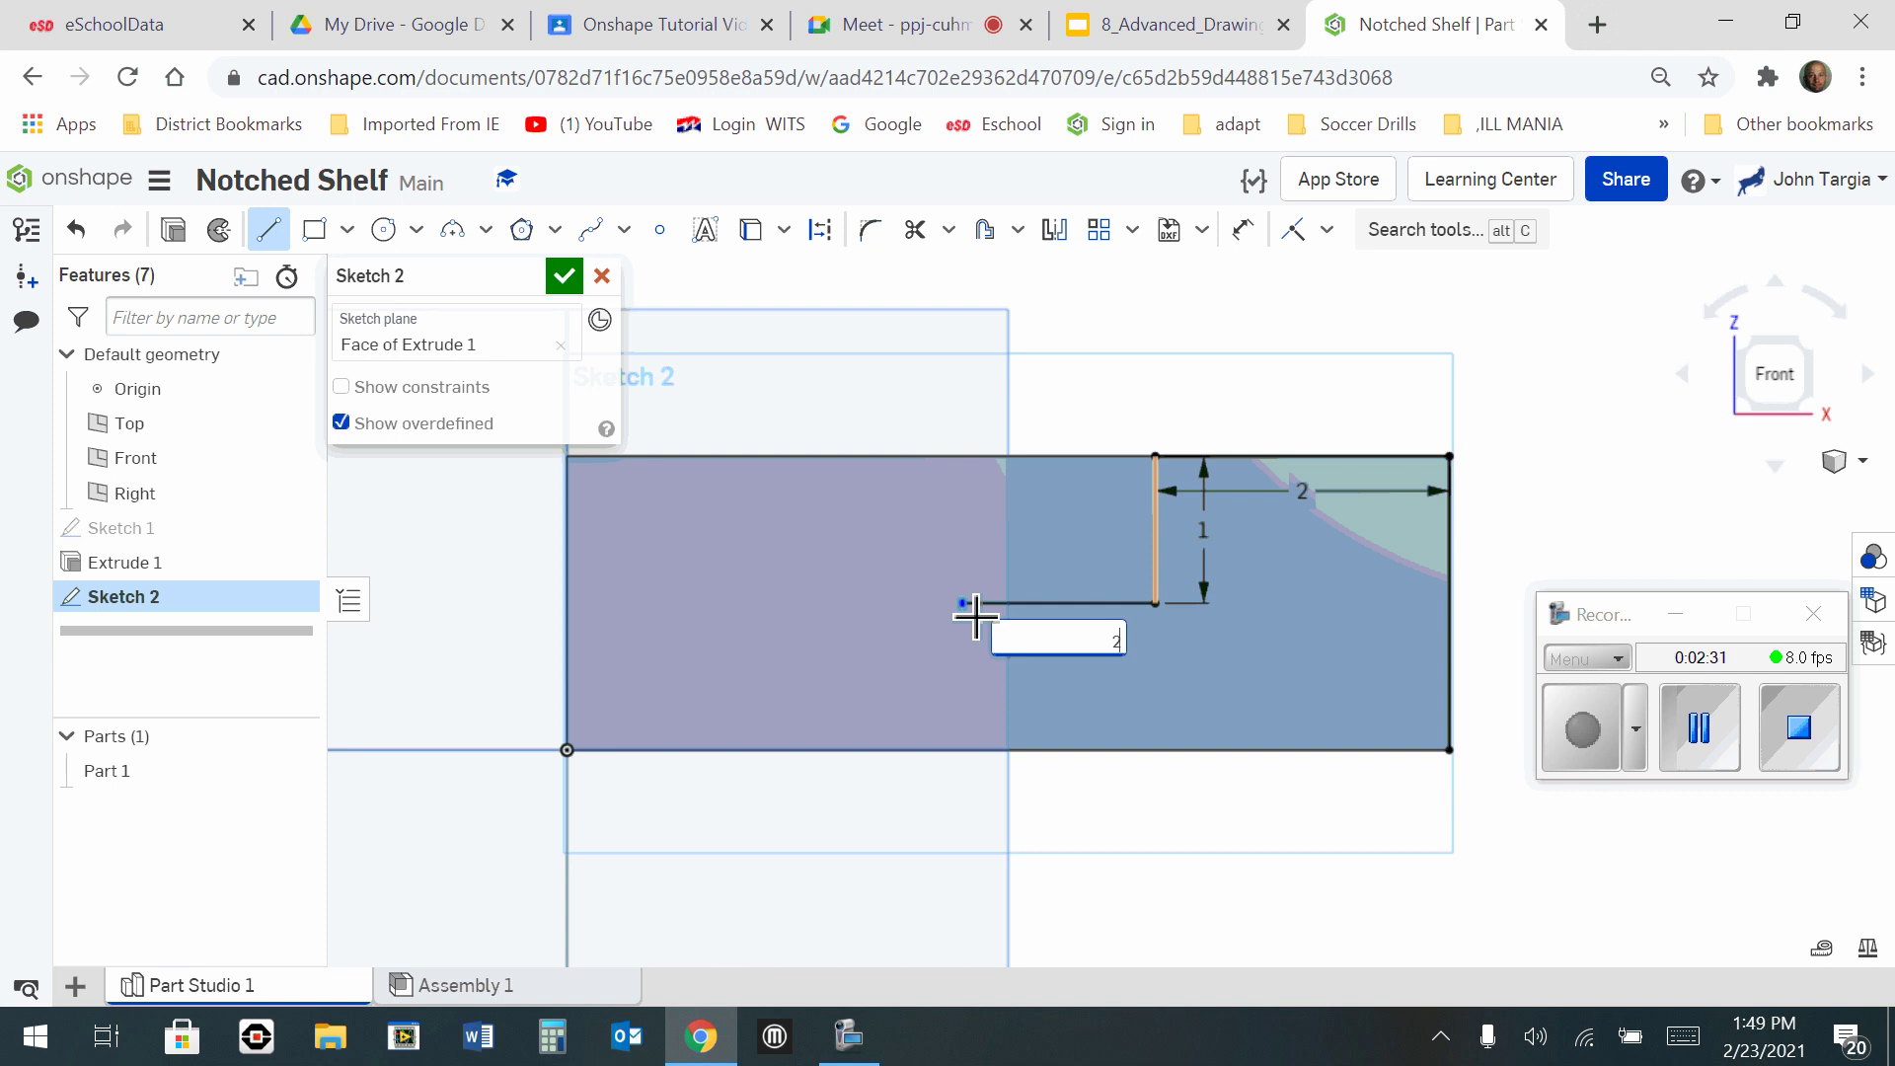
{"action": "key", "text": "Return"}
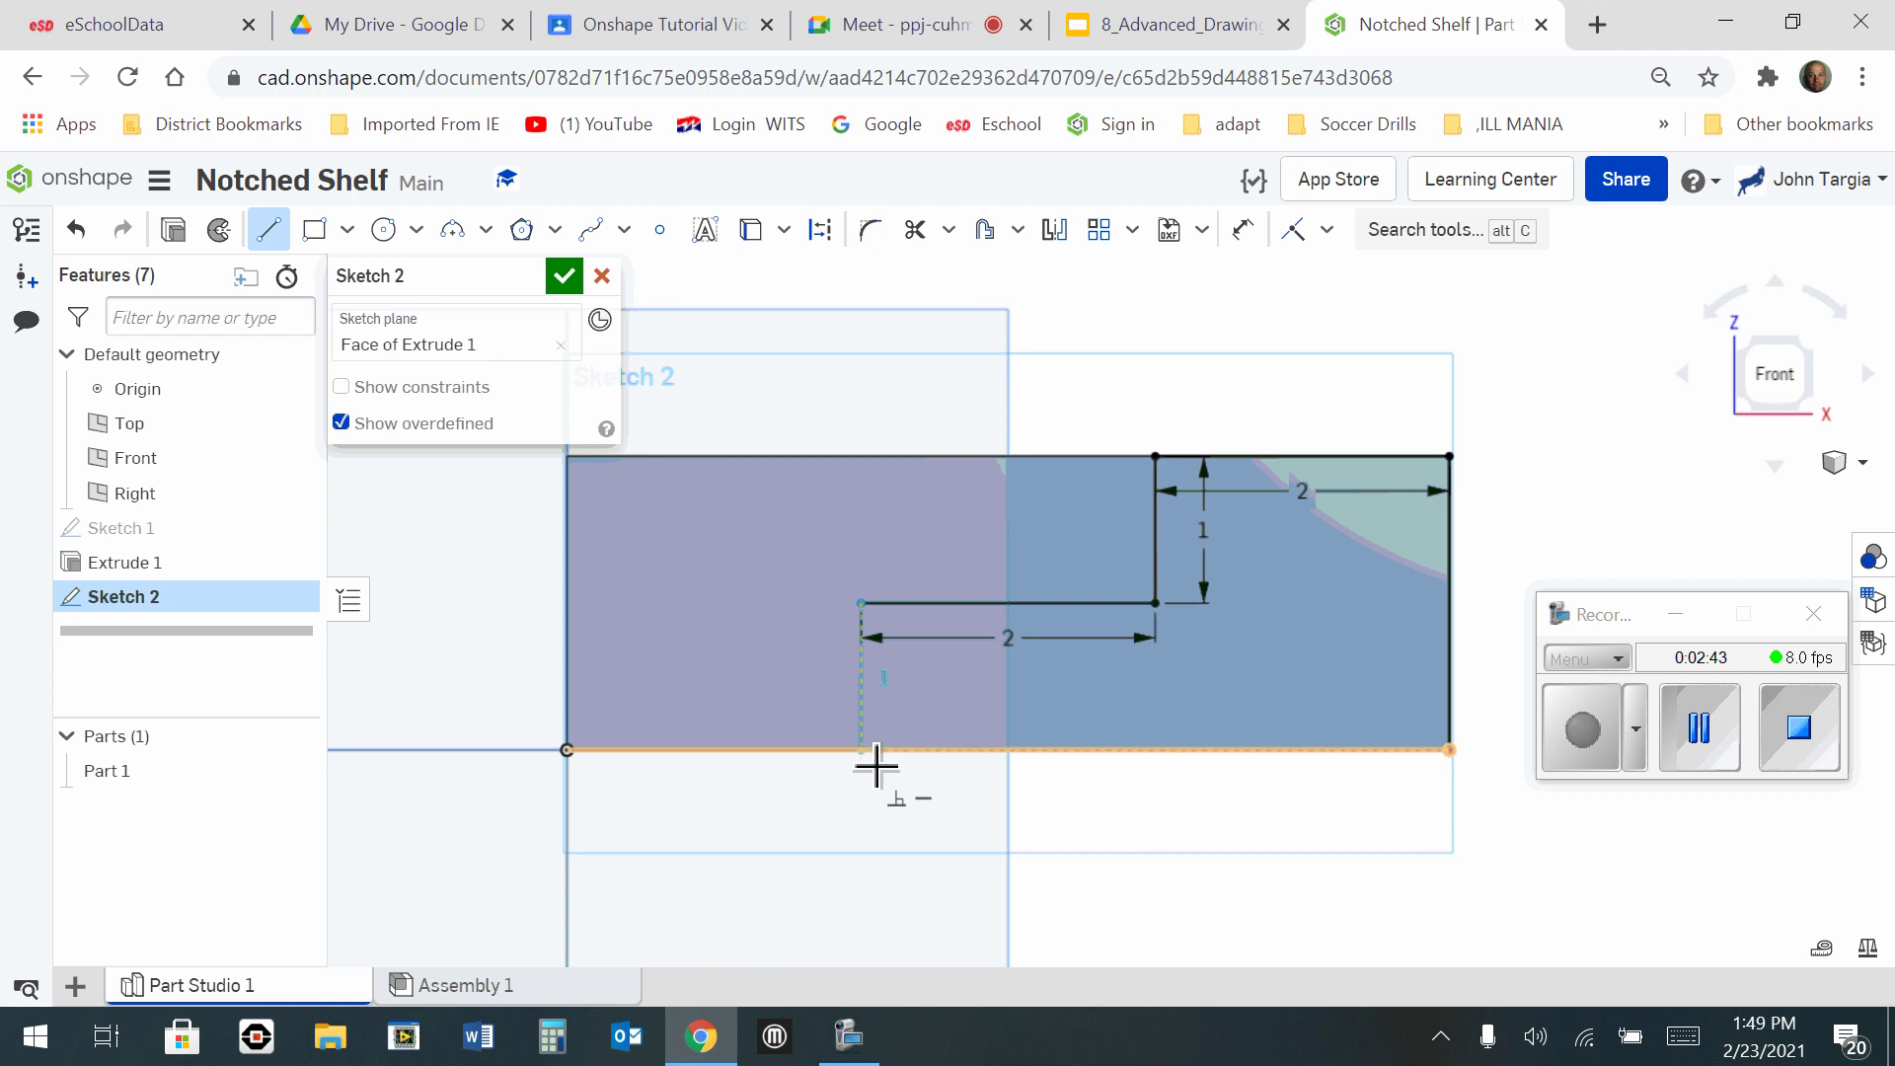
{"action": "left_click", "coordinate": [875, 767]}
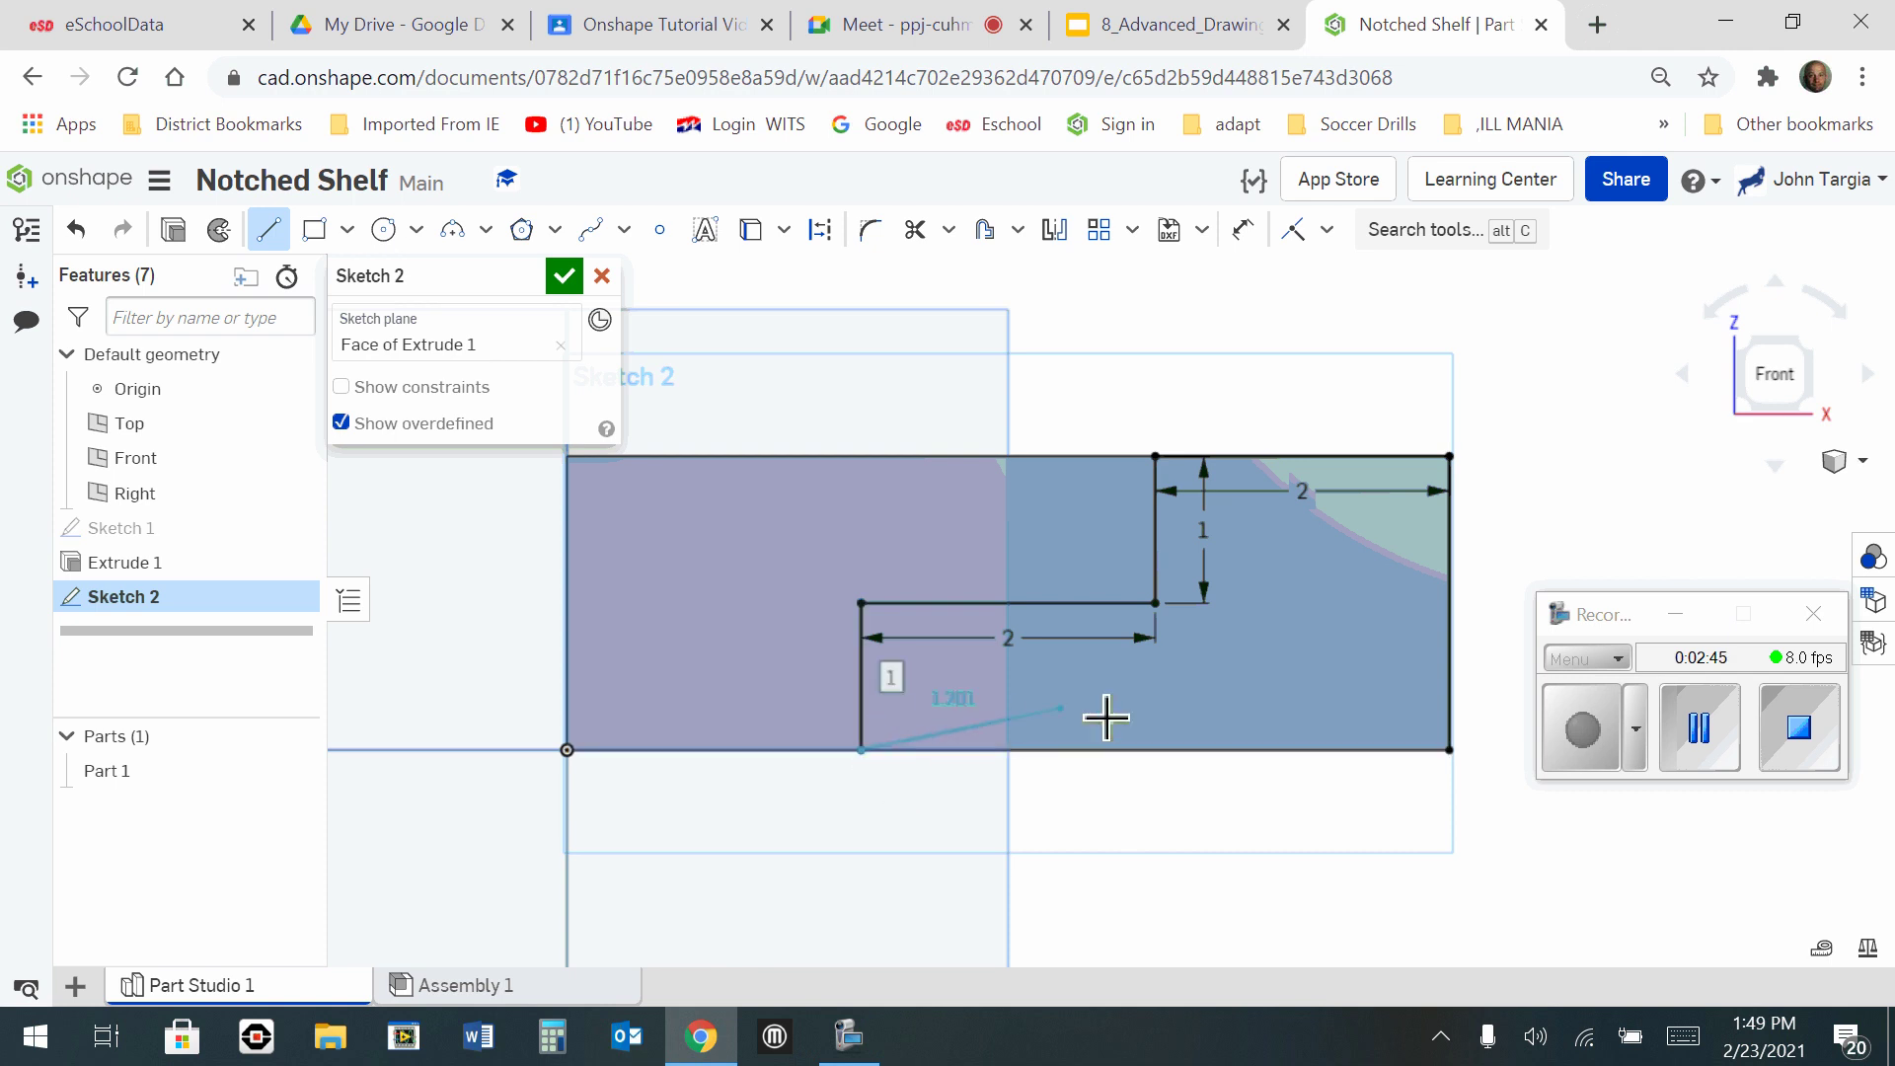
{"action": "left_click", "coordinate": [1461, 764]}
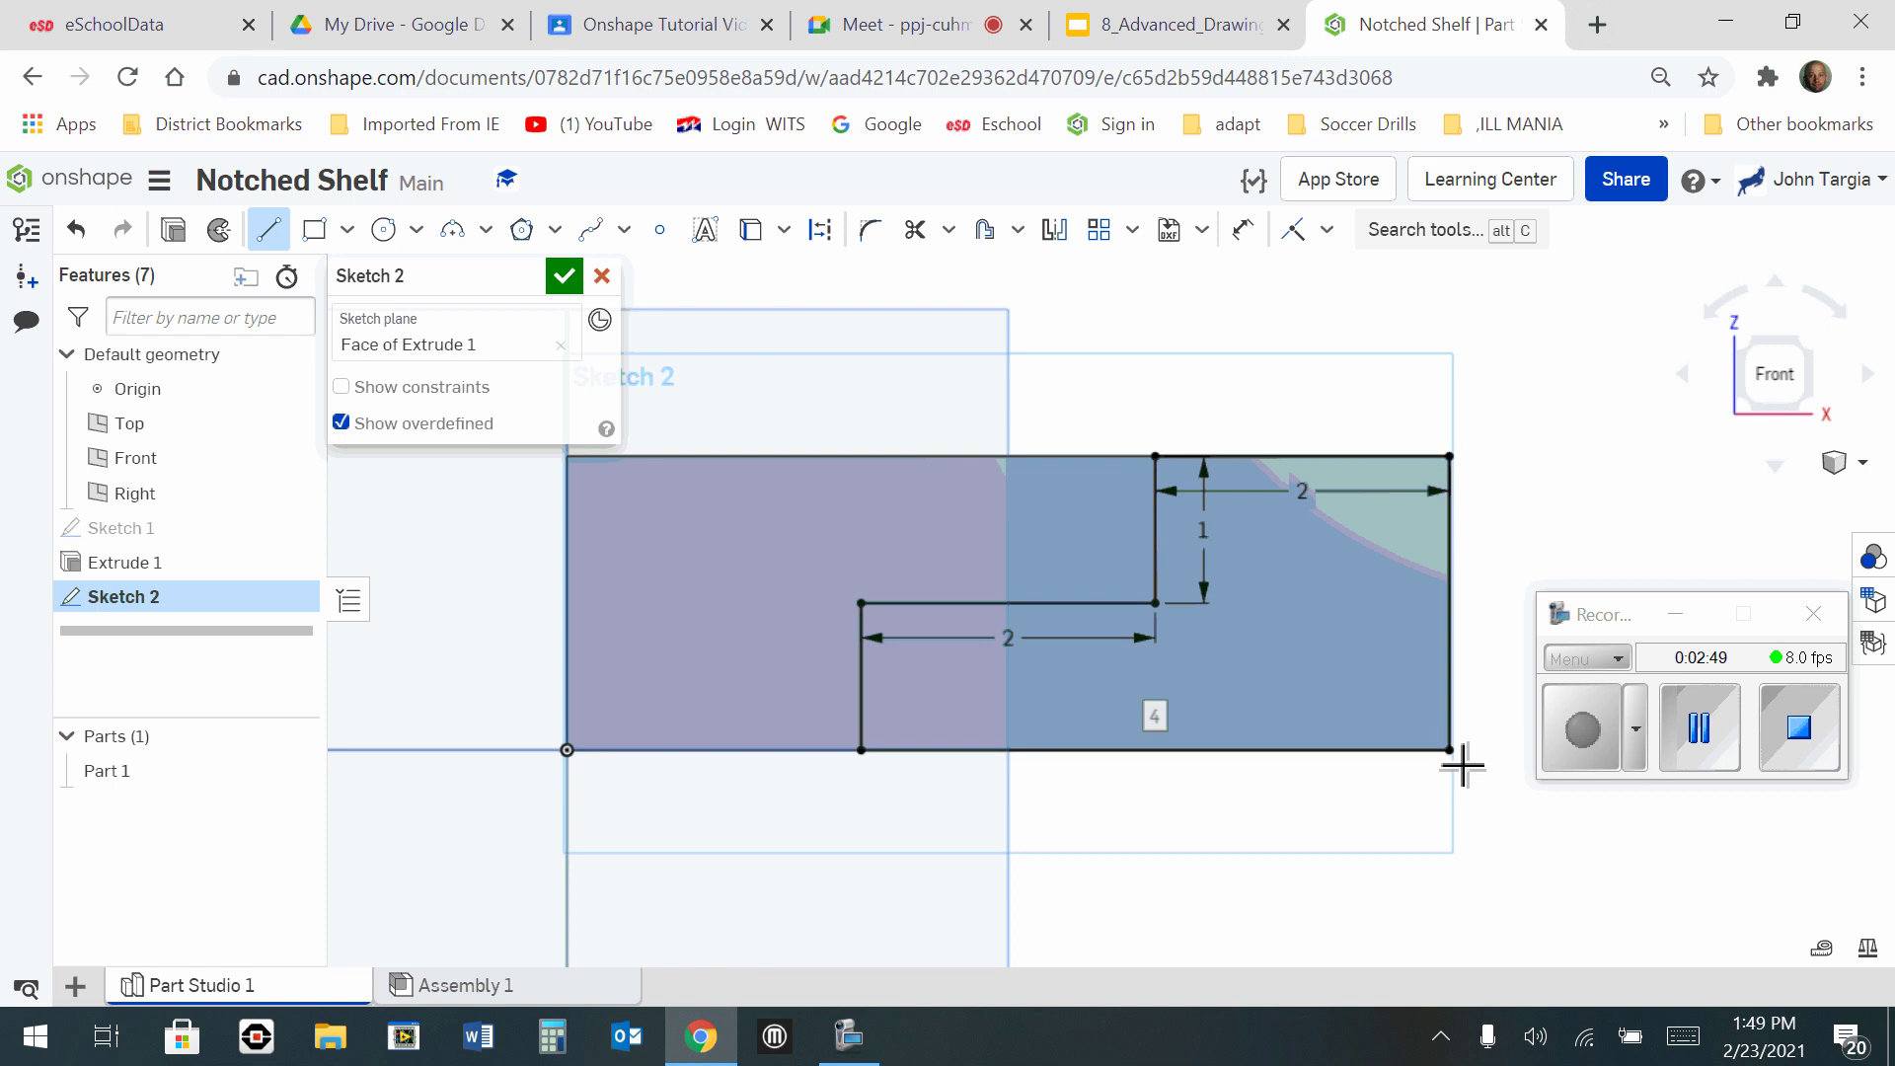
Extrude the stepped profile on the front face as a blind cut 2 in deep, removing that material from the block
{"action": "left_click", "coordinate": [1859, 464]}
{"action": "left_click", "coordinate": [1759, 498]}
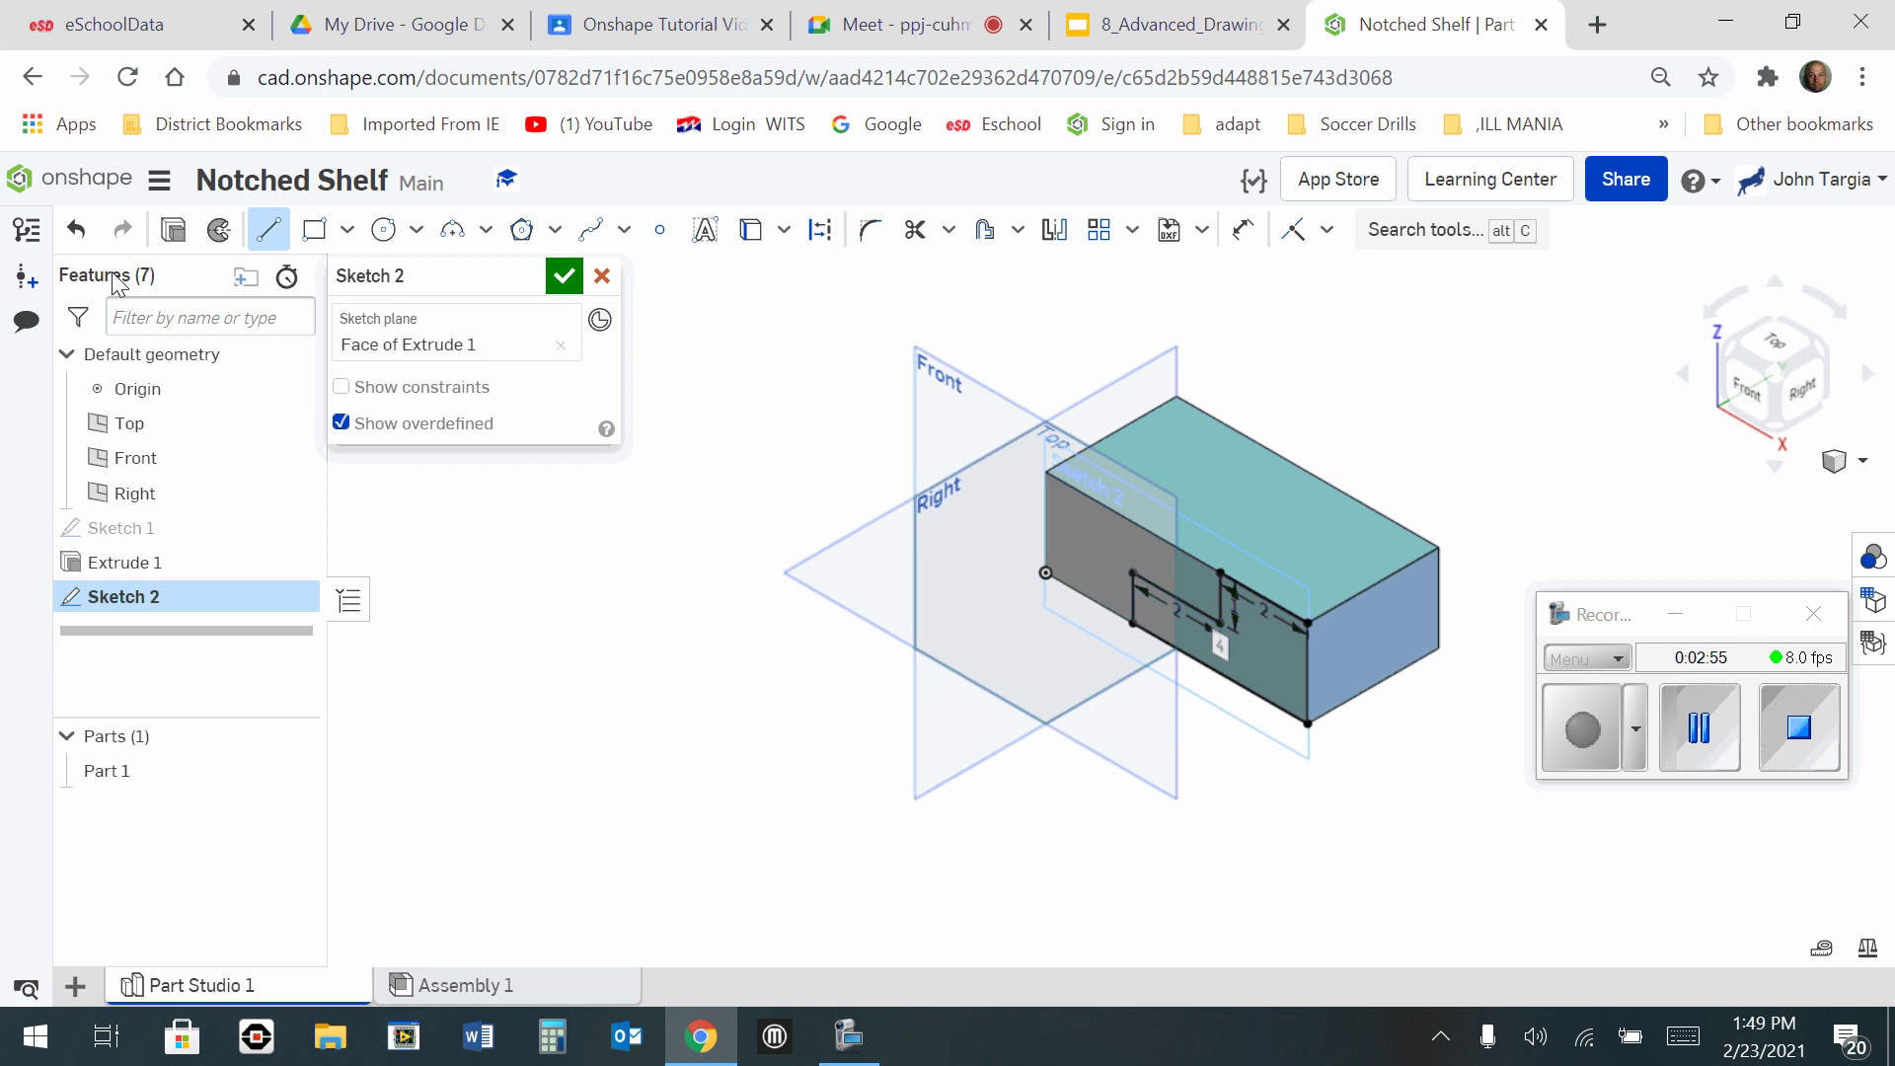
{"action": "left_click", "coordinate": [174, 230]}
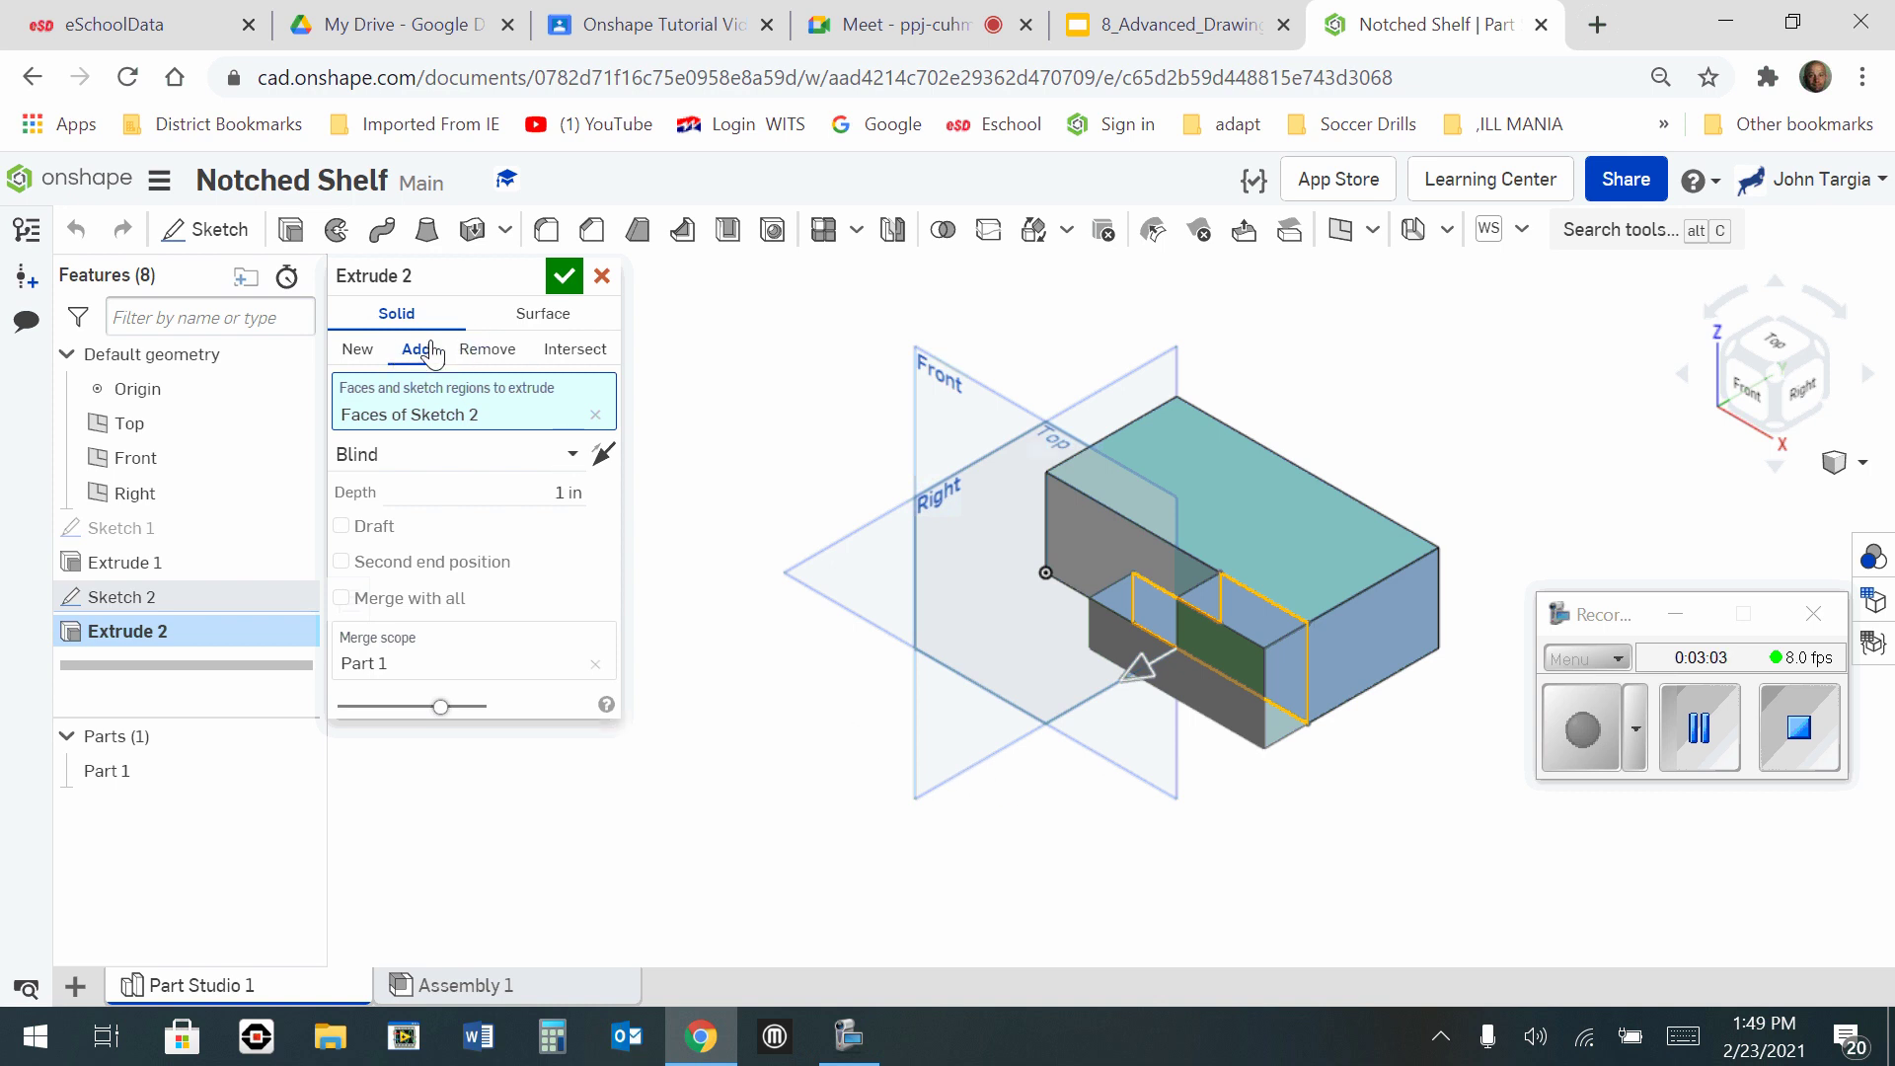
{"action": "left_click", "coordinate": [490, 350]}
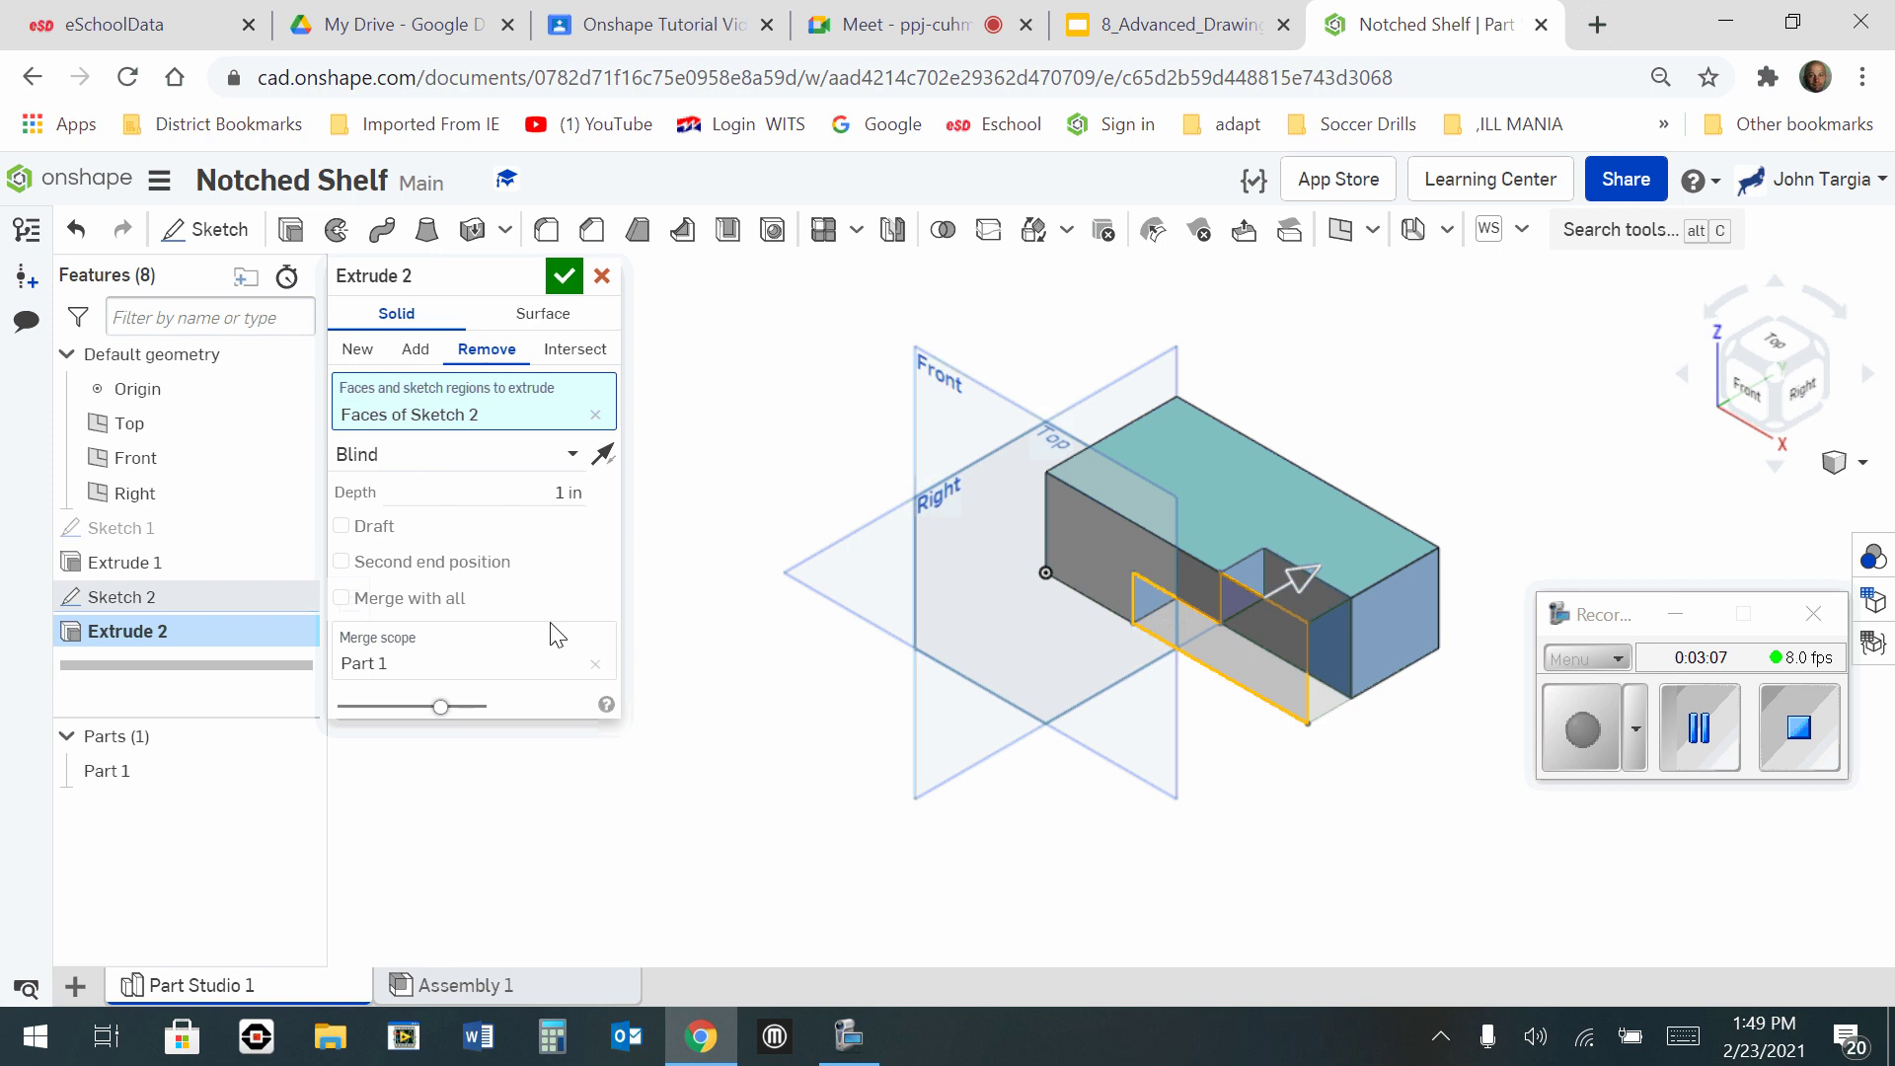
{"action": "left_click", "coordinate": [547, 490]}
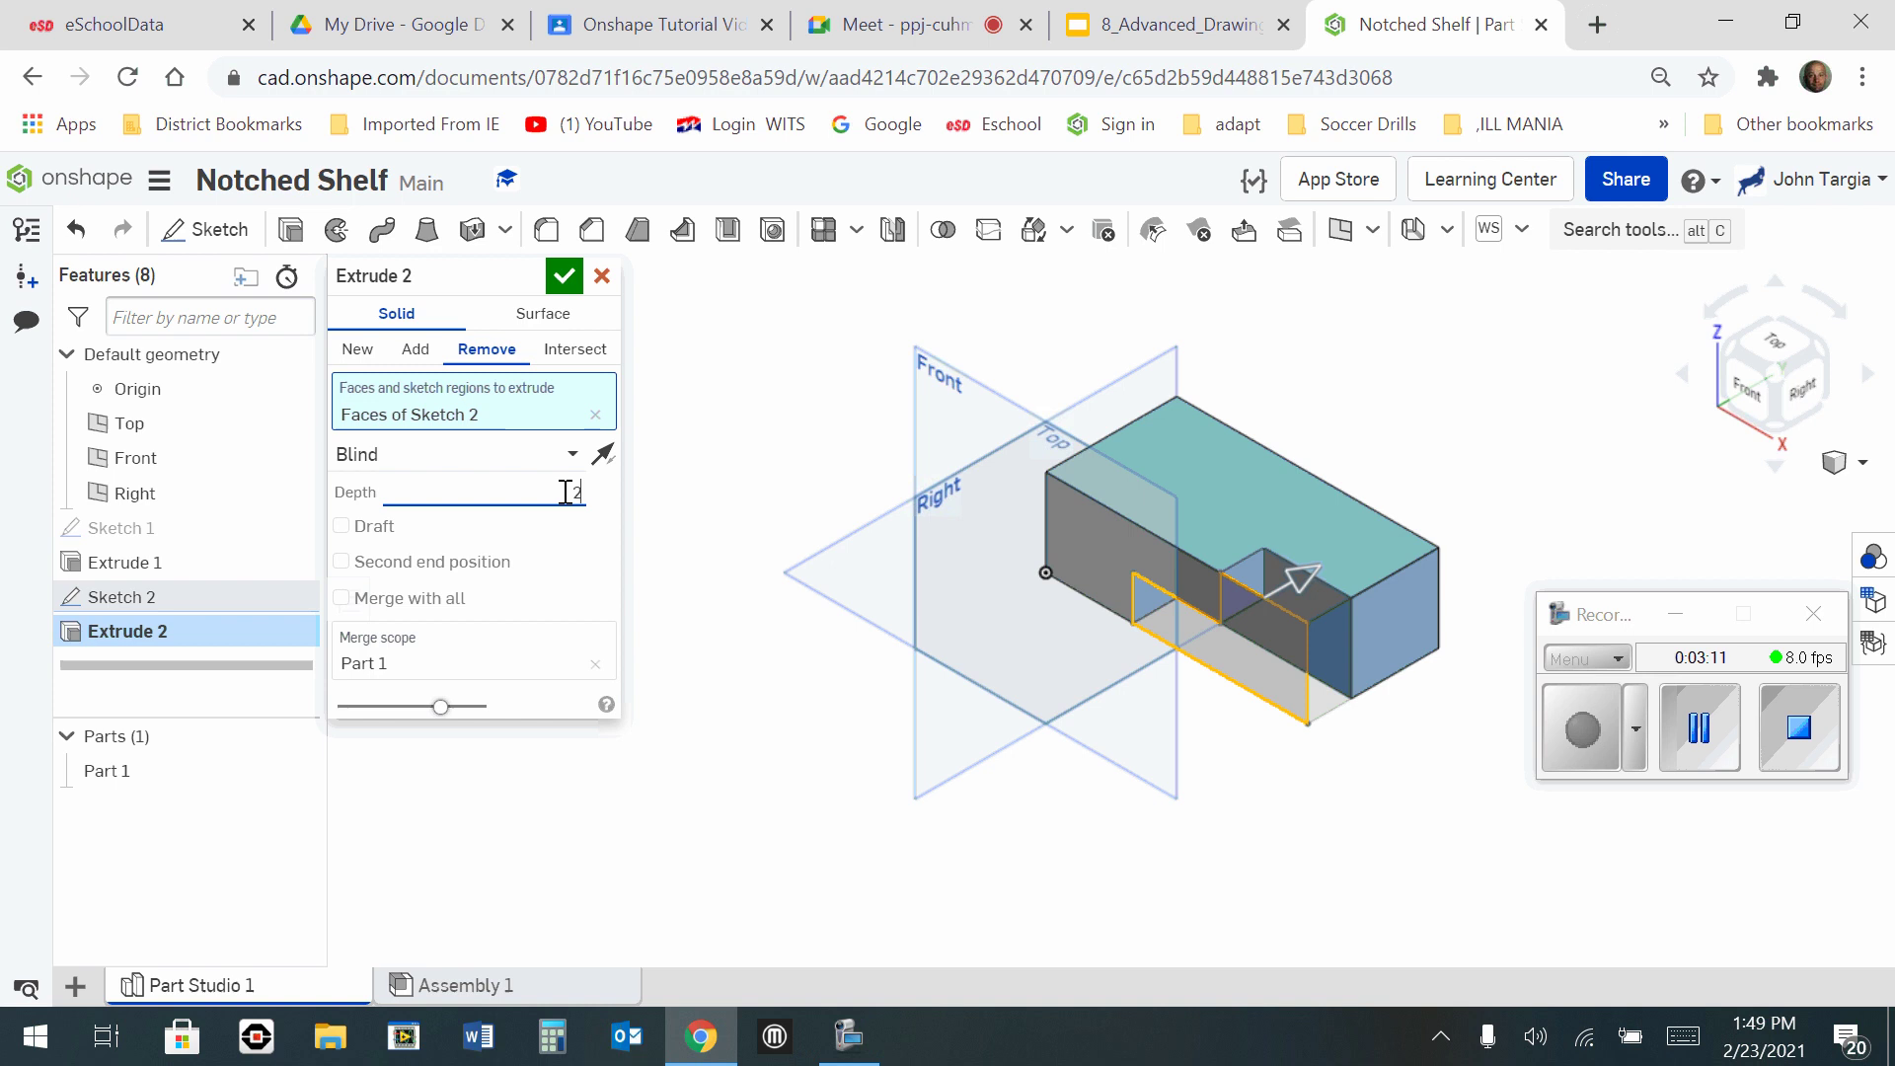
{"action": "type", "text": "2"}
{"action": "key", "text": "Return"}
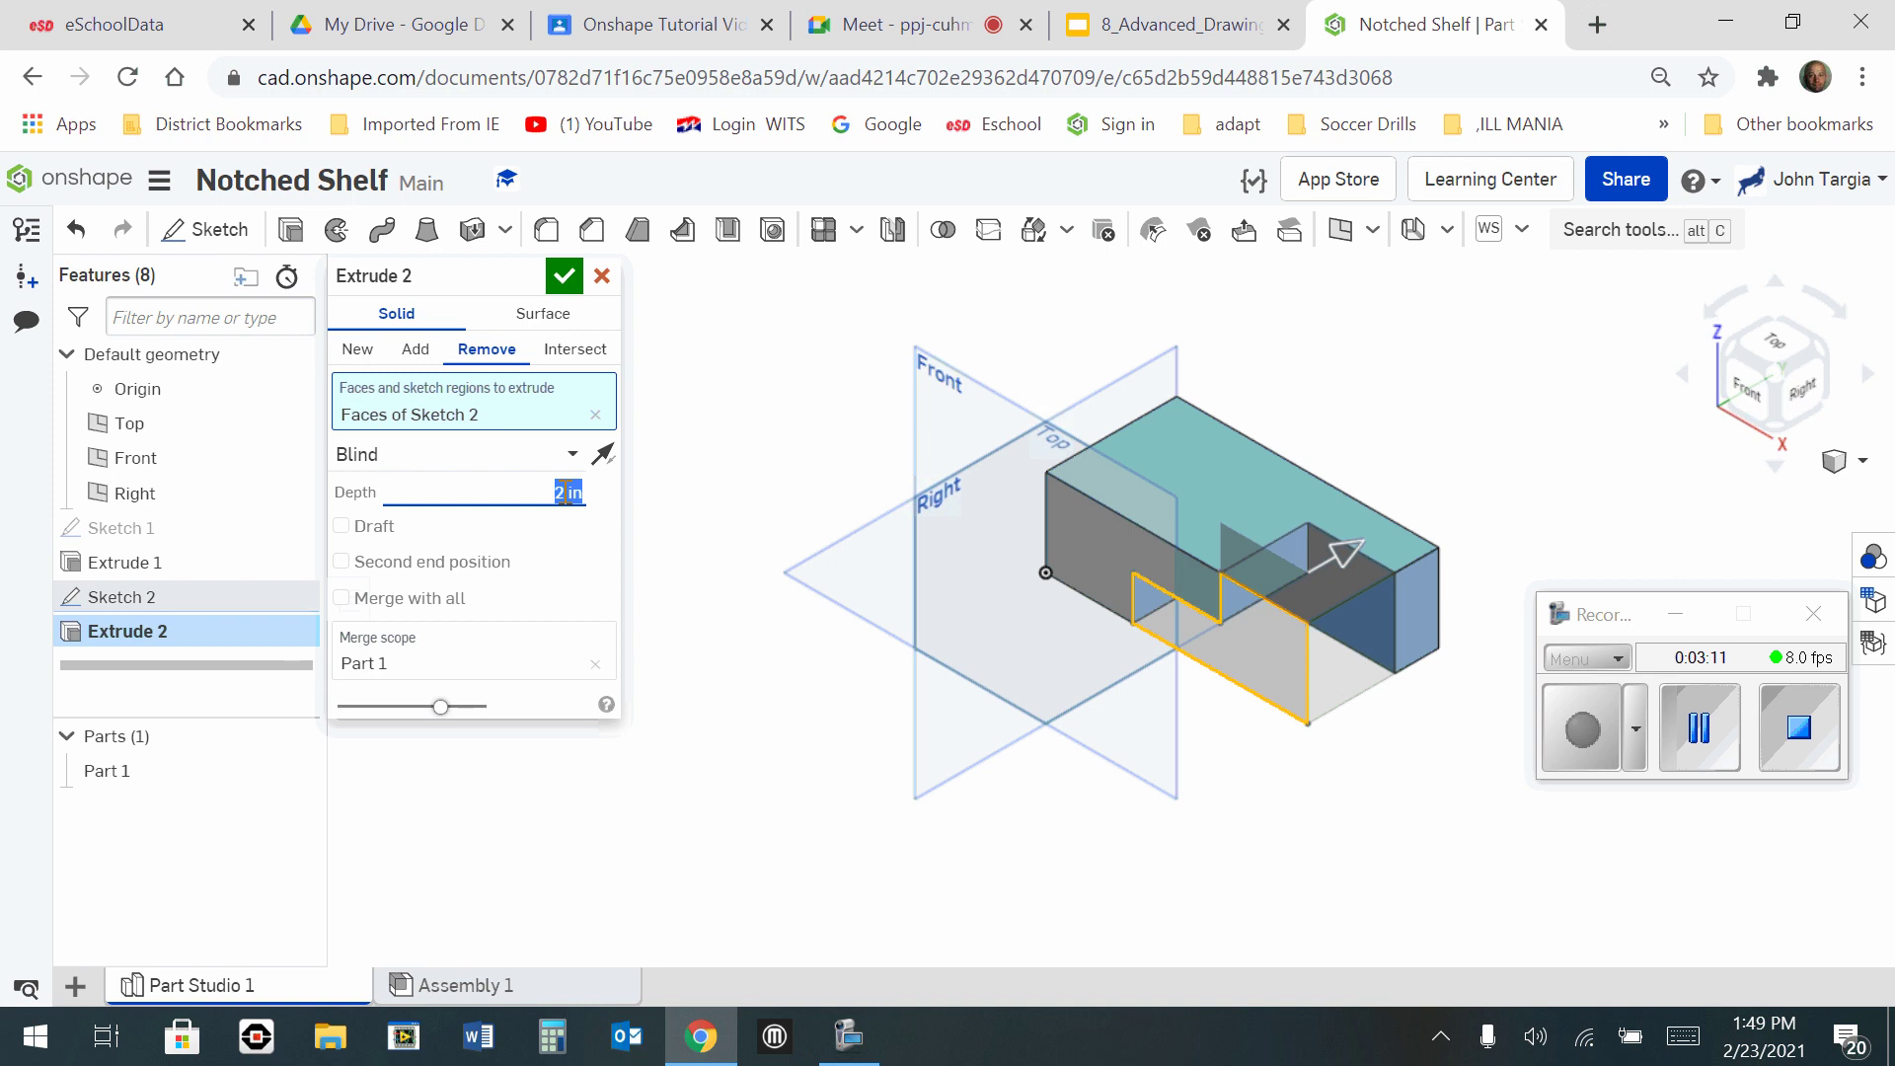
{"action": "left_click", "coordinate": [565, 285]}
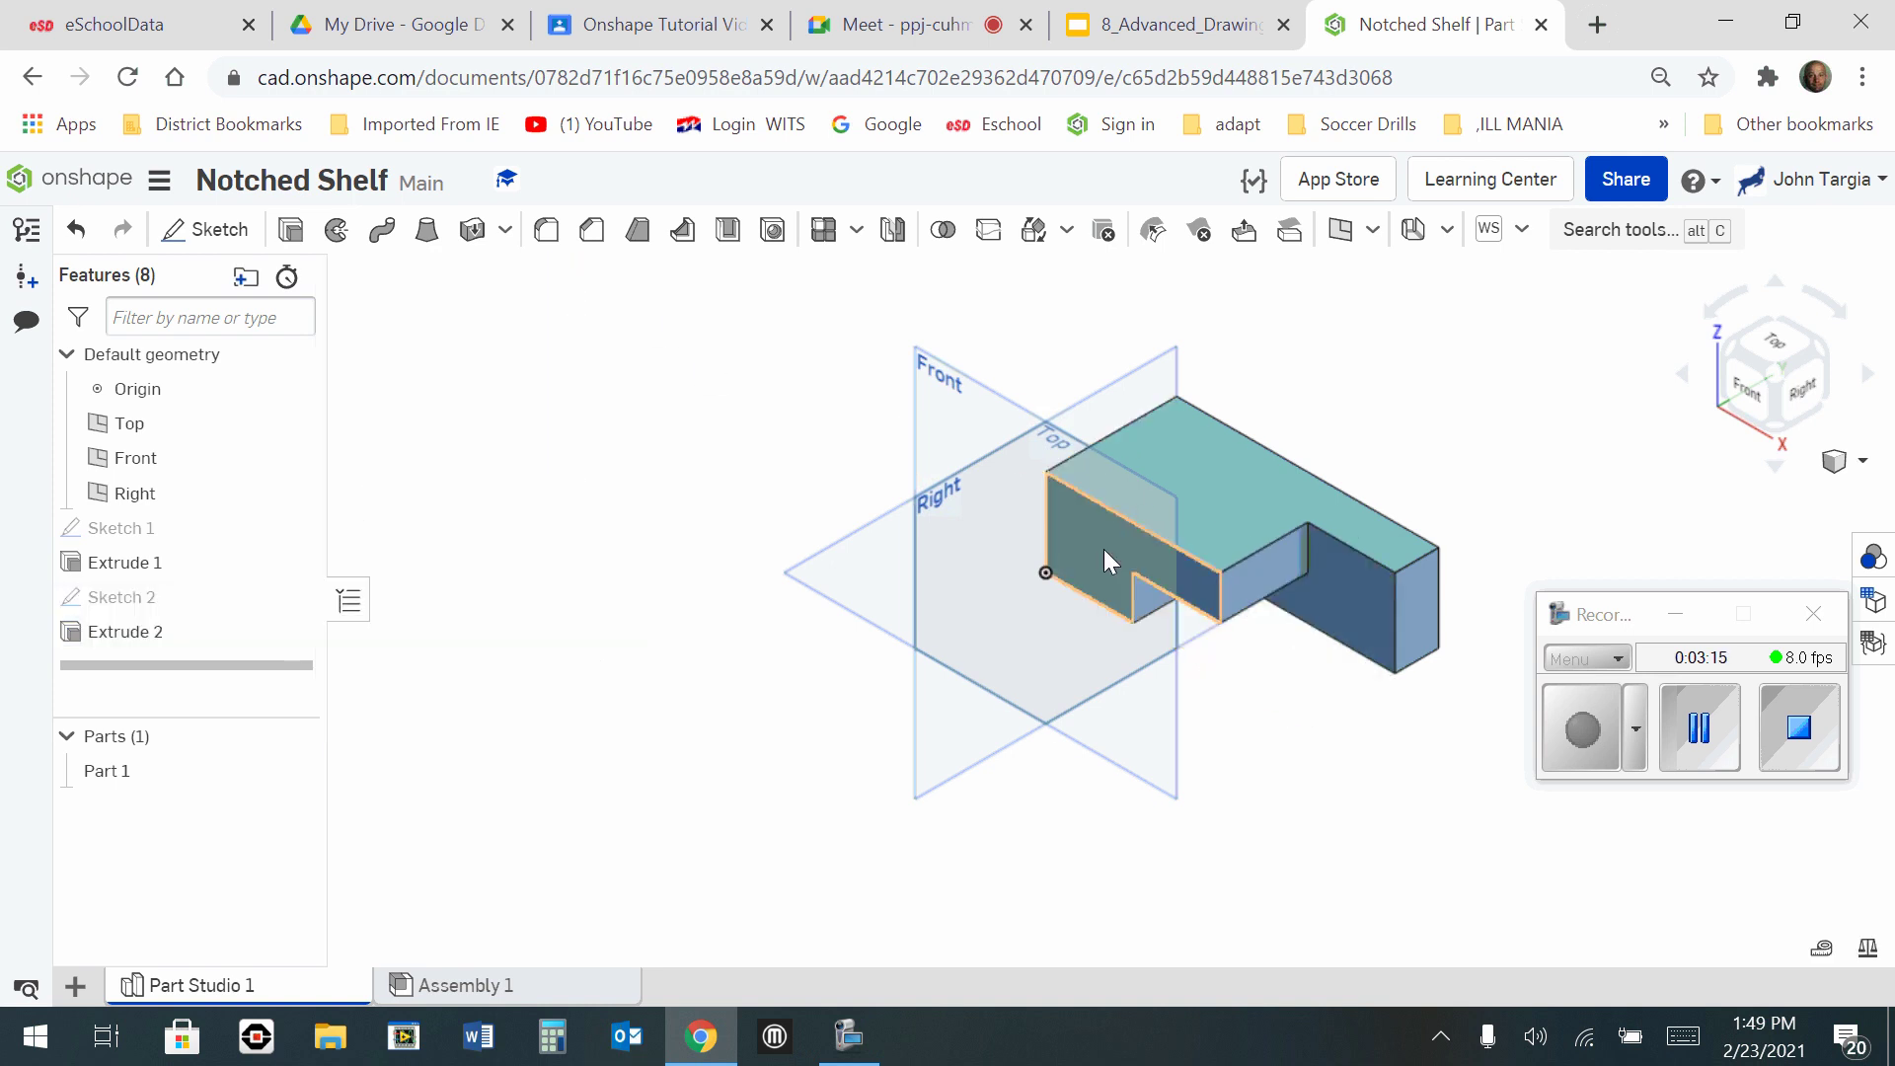
{"action": "scroll", "coordinate": [1252, 533], "scroll_direction": "up", "scroll_amount": 5}
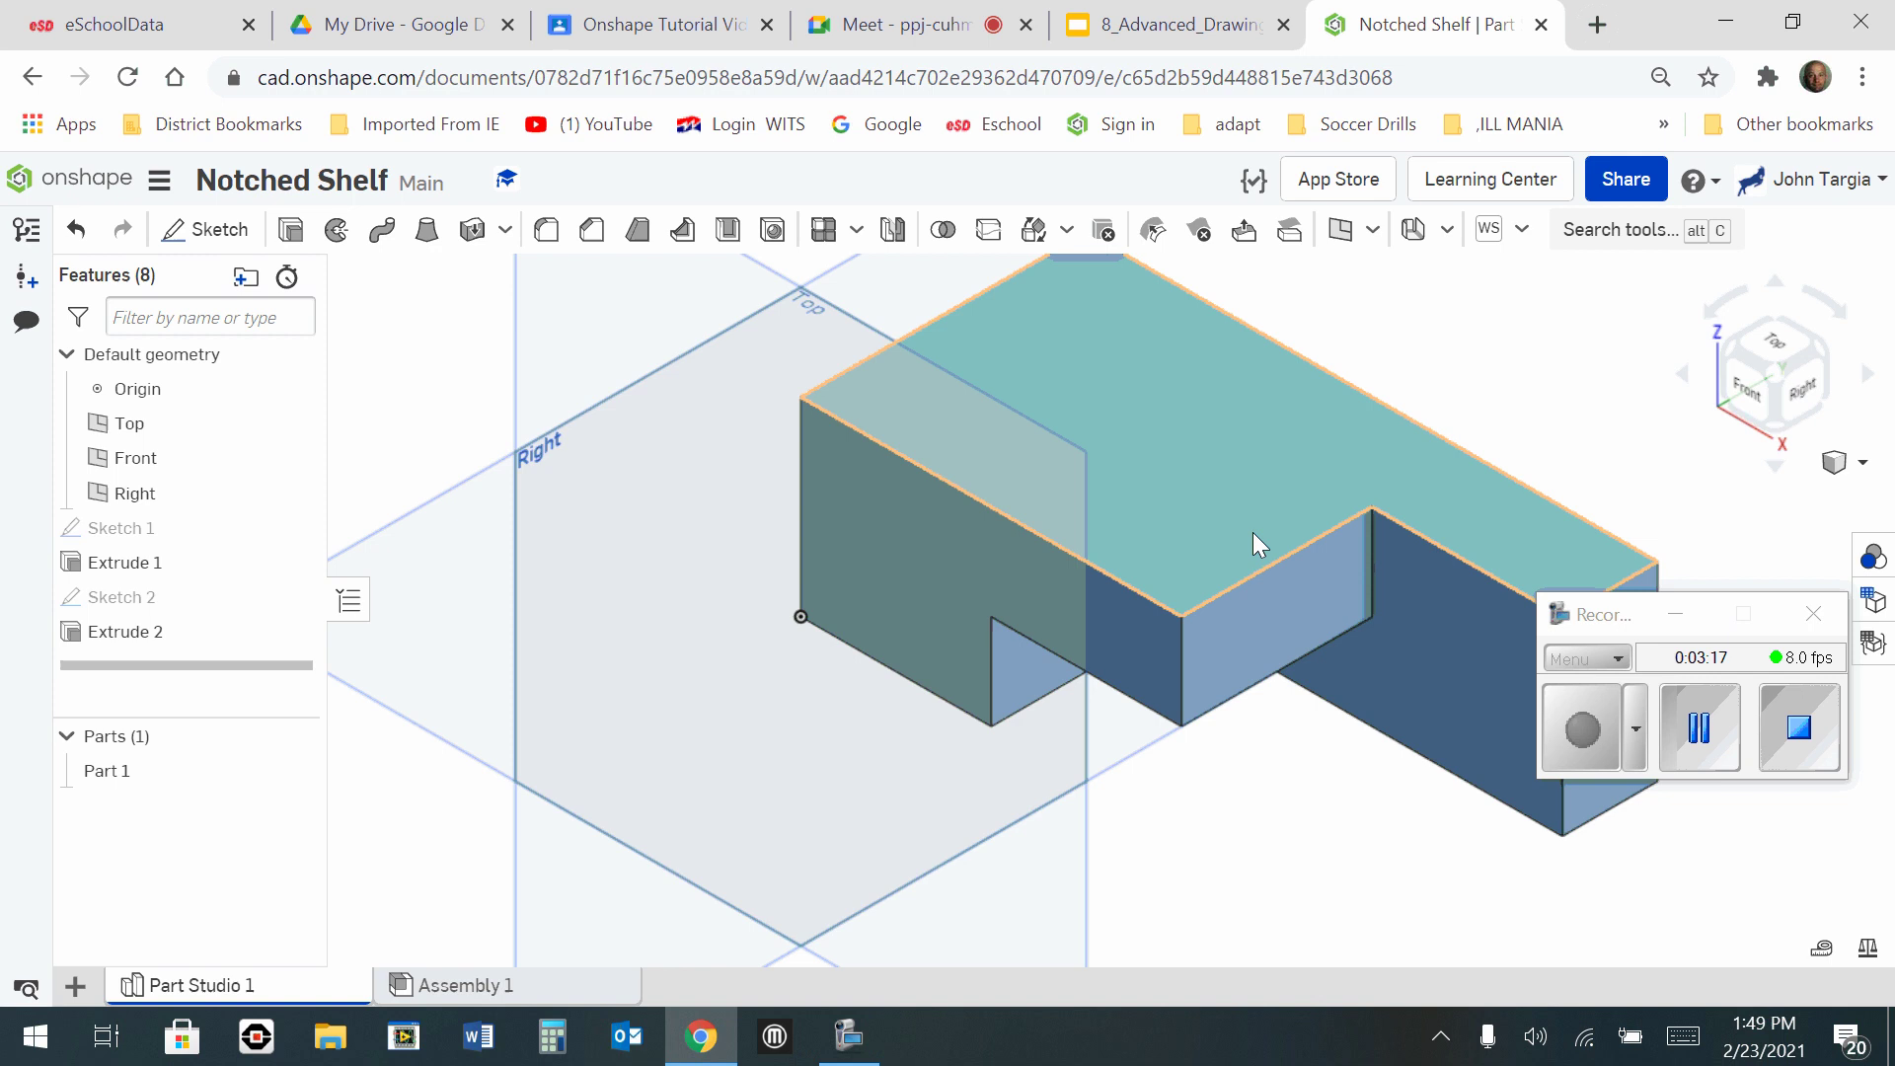
{"action": "middle_click_drag", "start_coordinate": [1334, 635], "coordinate": [1080, 679]}
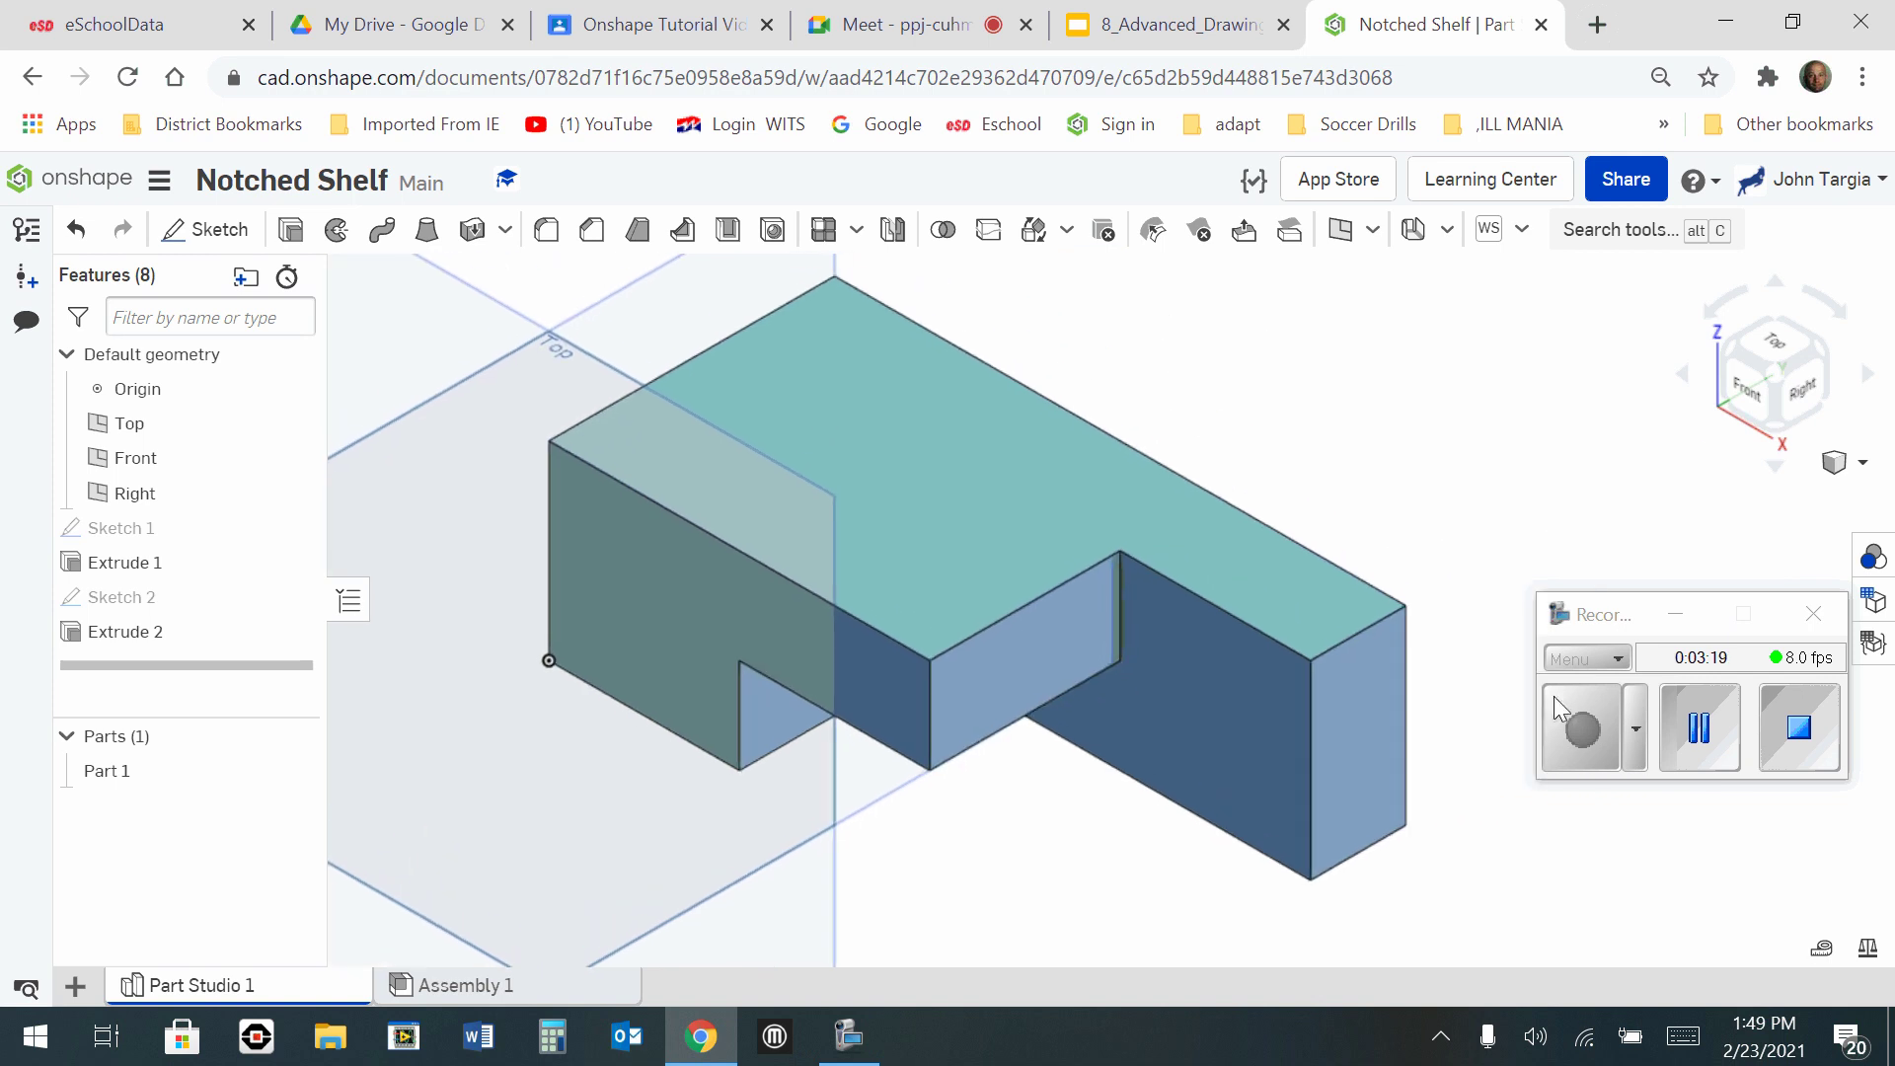